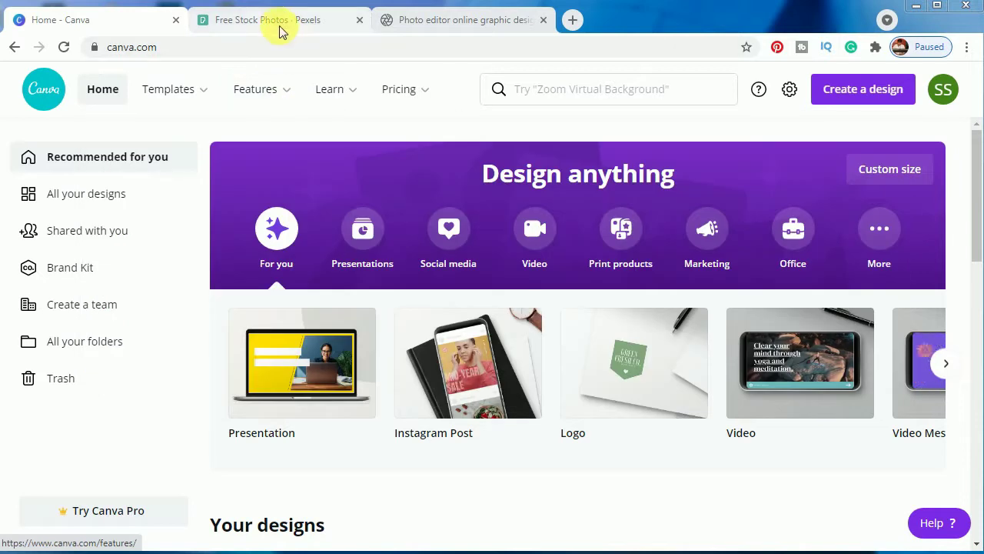
# Step: Switch from the Canva home page to the Pexels free stock photo site
pyautogui.click(278, 23)
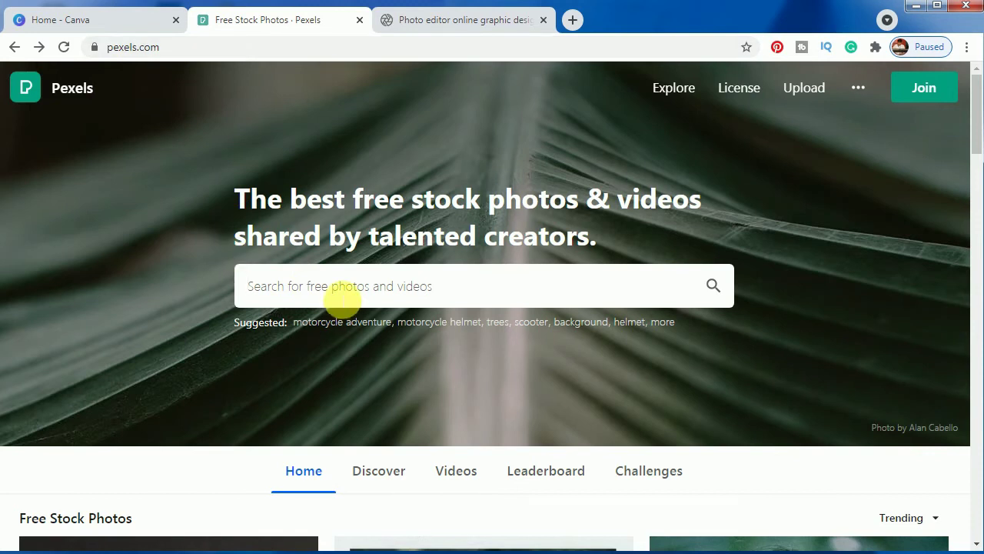
# Step: Search Pexels for 'couple sitting in bench' and open the 'Man and Woman Sitting on Bench' photo
pyautogui.write('coup')
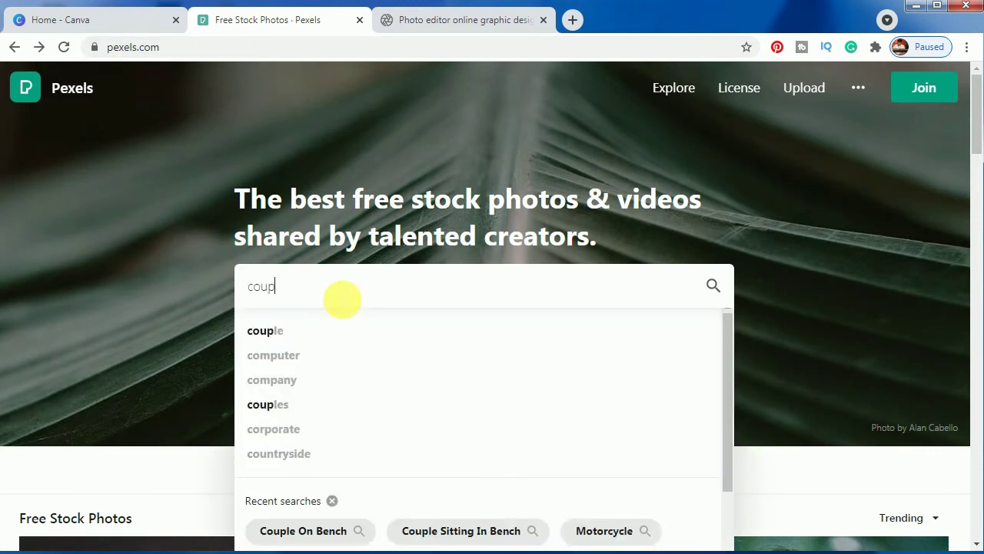
pyautogui.write('le sitti')
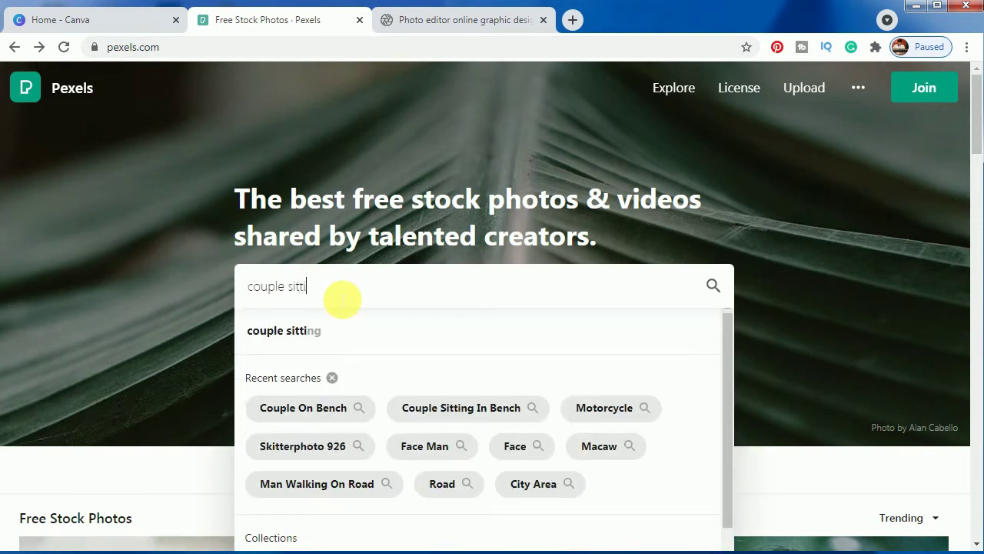
pyautogui.write('ng in bench')
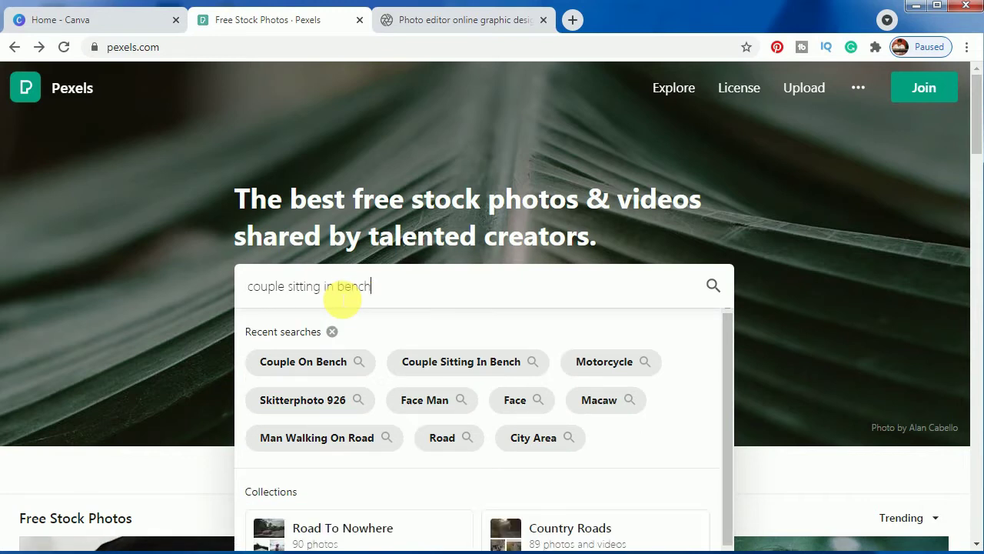
pyautogui.press('Return')
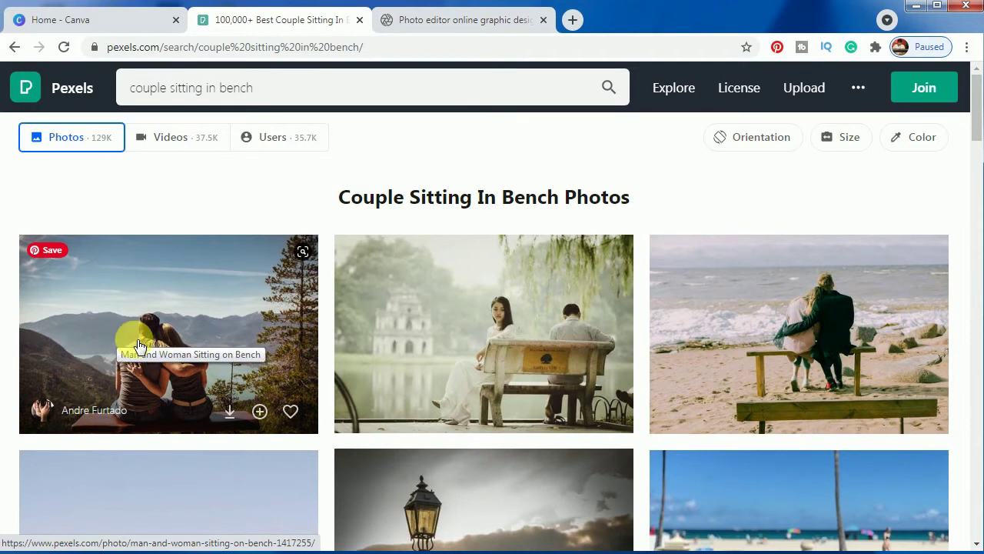
pyautogui.click(187, 343)
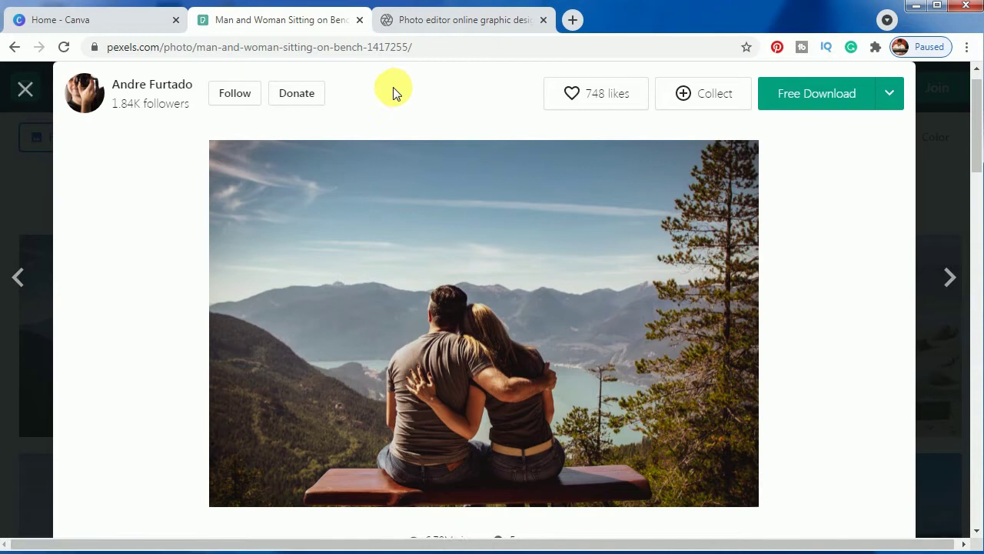
# Step: Close the Pexels photo page and go back to the Canva home page
pyautogui.click(369, 20)
pyautogui.click(326, 20)
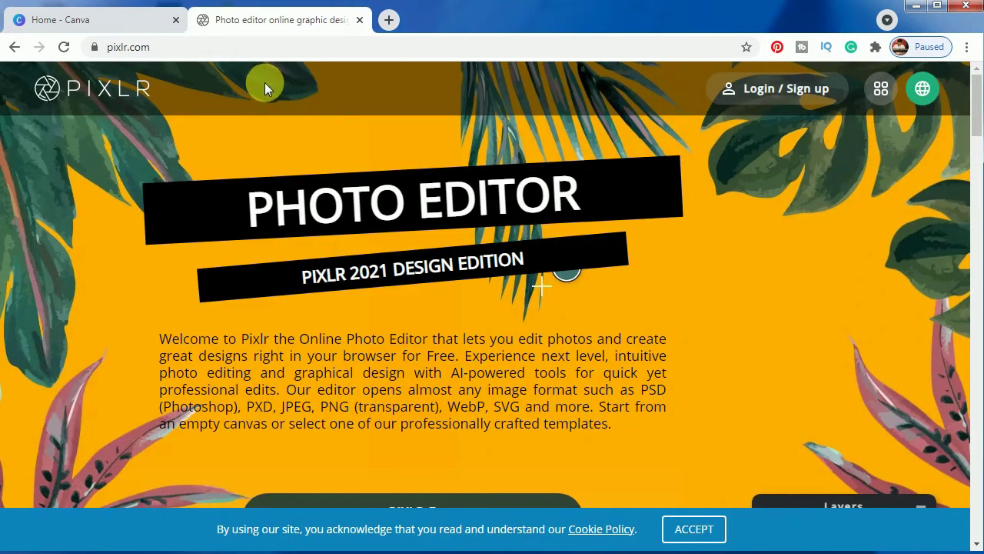
pyautogui.click(97, 18)
pyautogui.moveTo(173, 92)
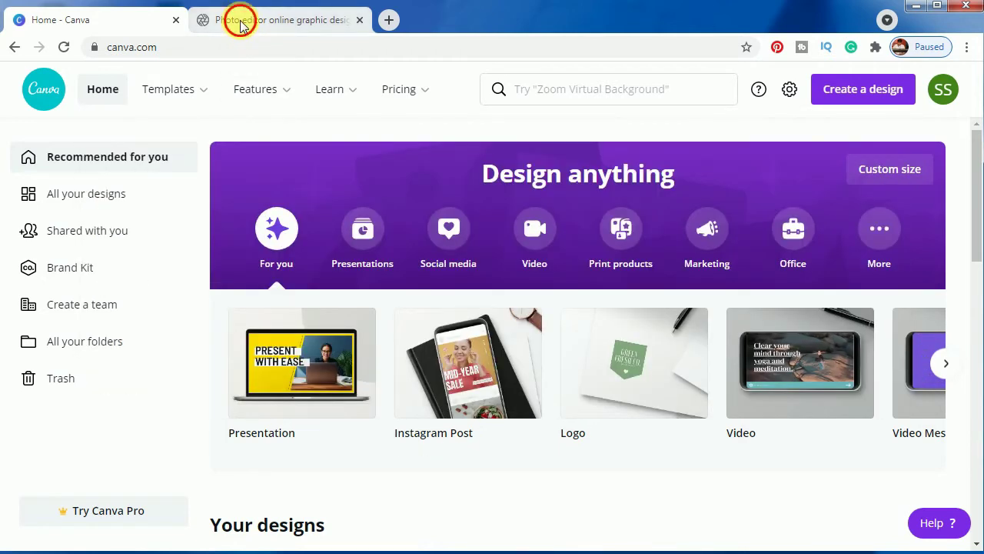
# Step: Return to Pixlr and scroll down its home page to the Remove Background section
pyautogui.click(240, 24)
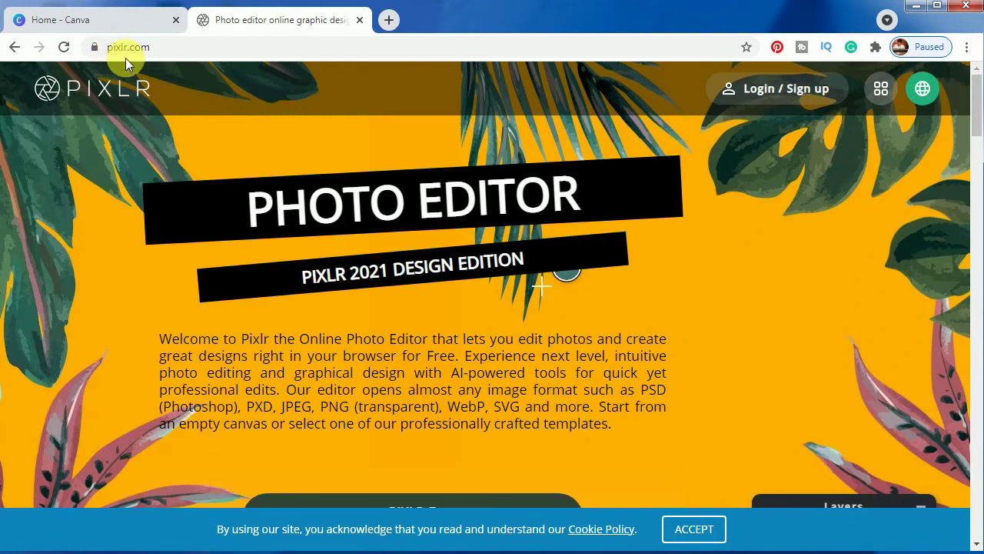
pyautogui.scroll(-10, 461, 247)
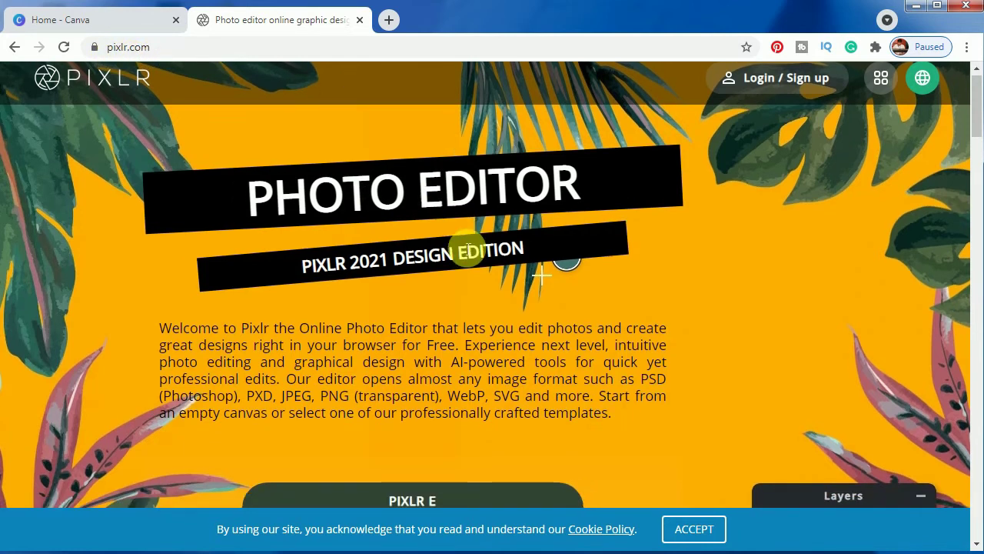
pyautogui.scroll(-15, 460, 242)
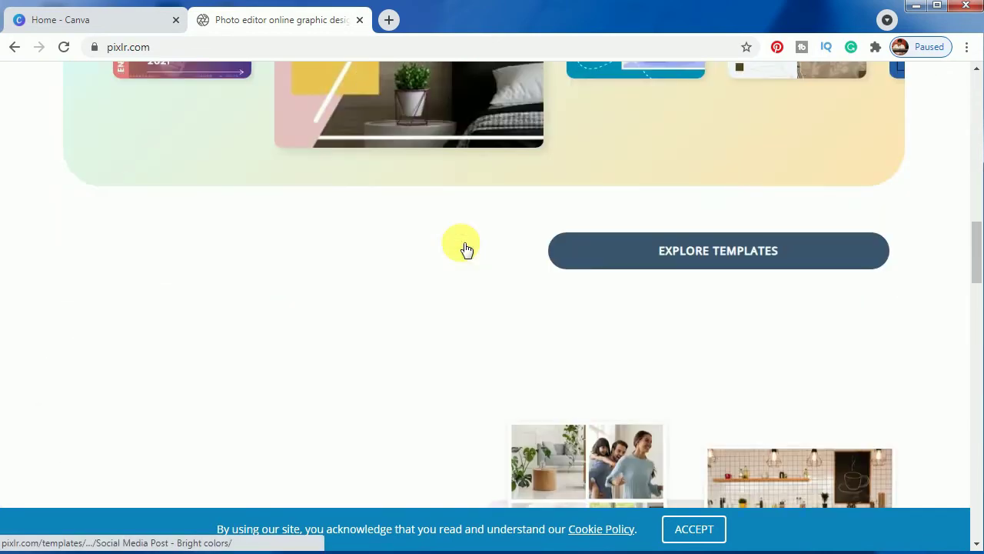
pyautogui.scroll(-5, 460, 242)
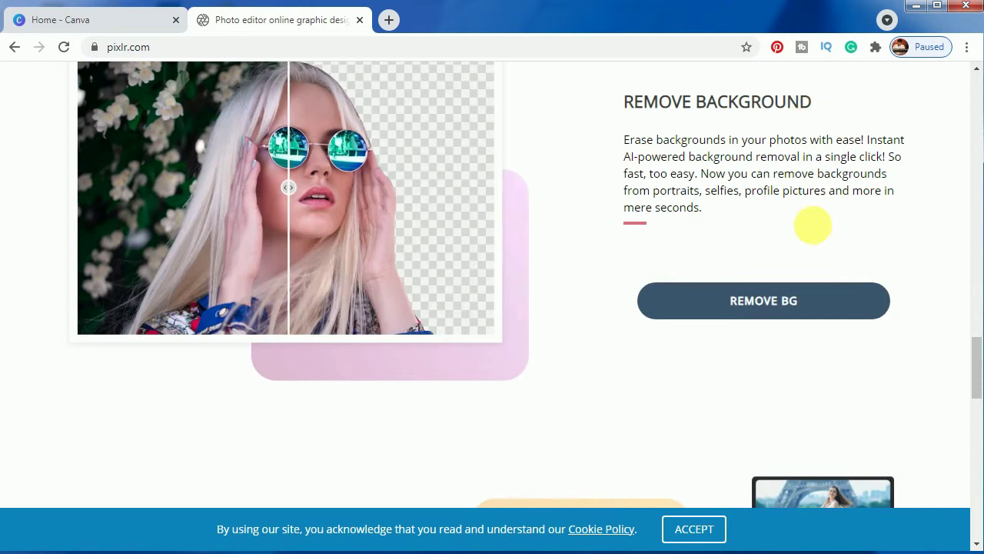
# Step: Remove the background from the couple-on-bench photo in Pixlr BG, then close the Pixlr tab
pyautogui.click(800, 306)
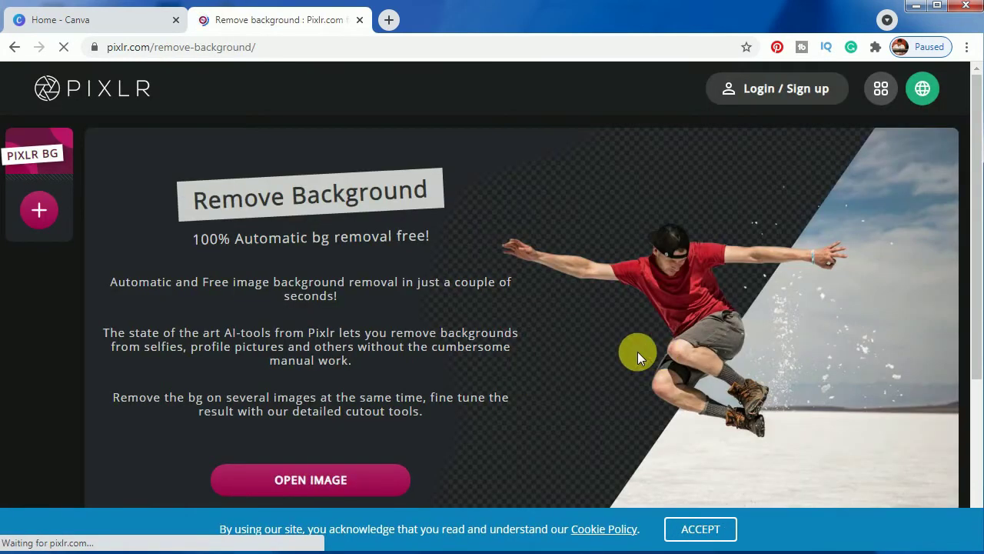
pyautogui.click(365, 481)
pyautogui.click(201, 123)
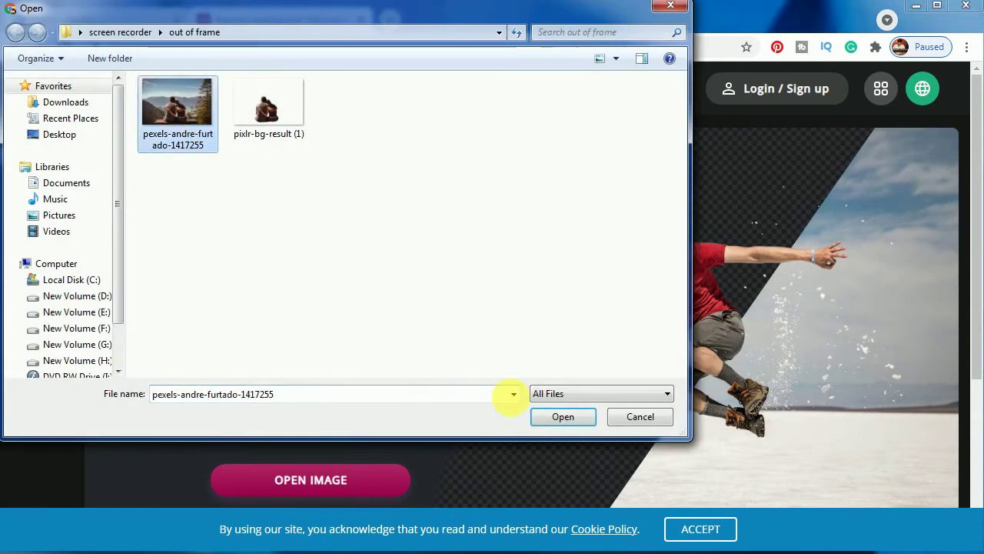
pyautogui.click(557, 419)
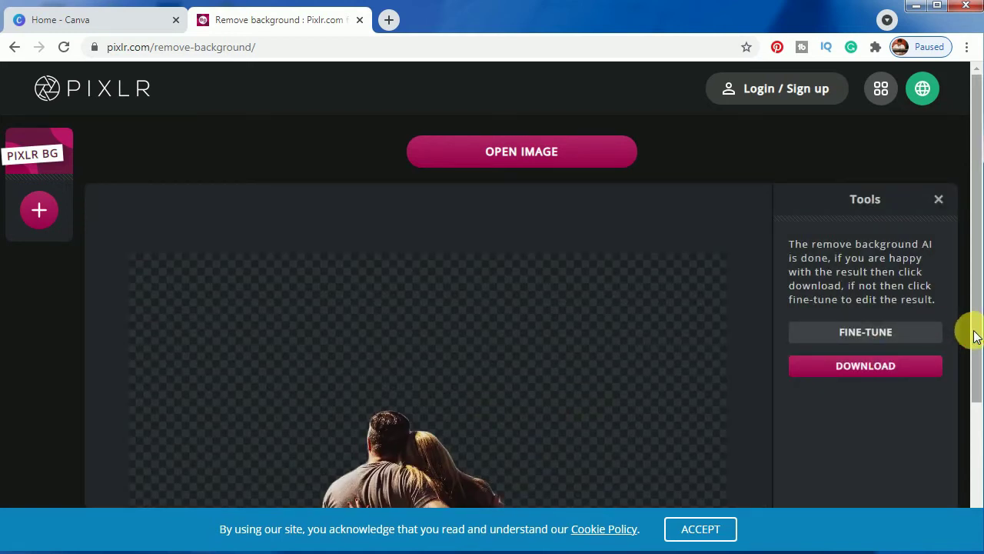
pyautogui.moveTo(975, 333); pyautogui.dragTo(966, 439)
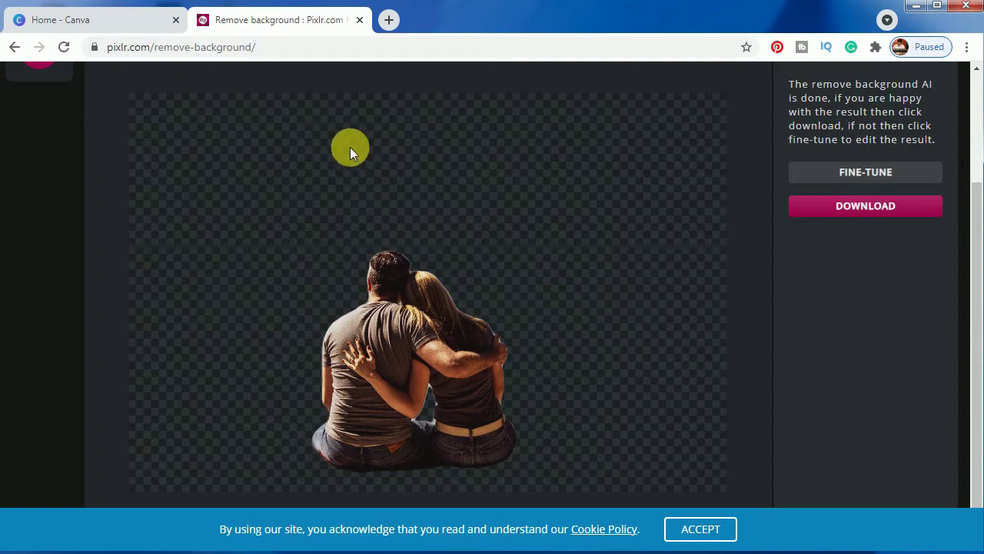
pyautogui.click(360, 21)
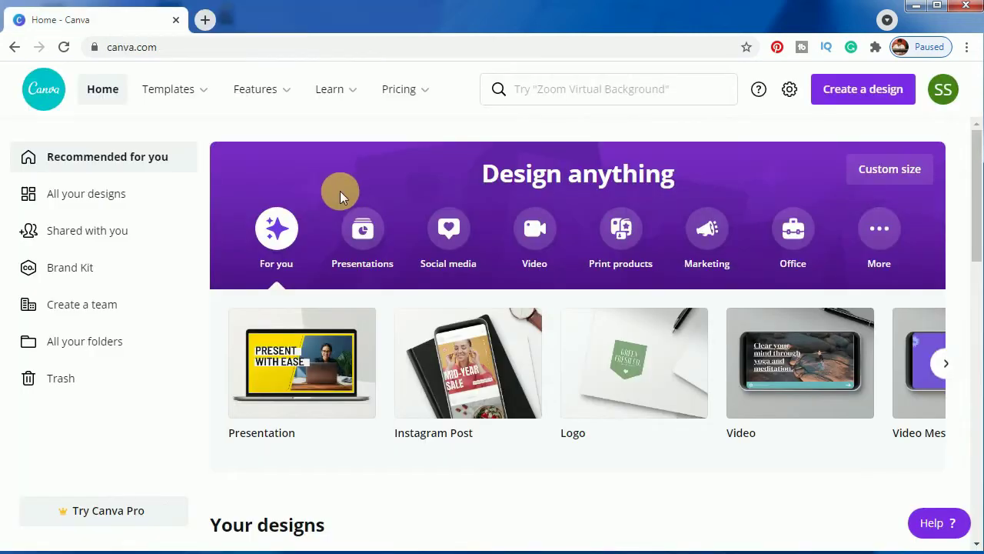
# Step: Start a new blank 1080 × 1080 Instagram Post design from the Canva home page
pyautogui.click(468, 377)
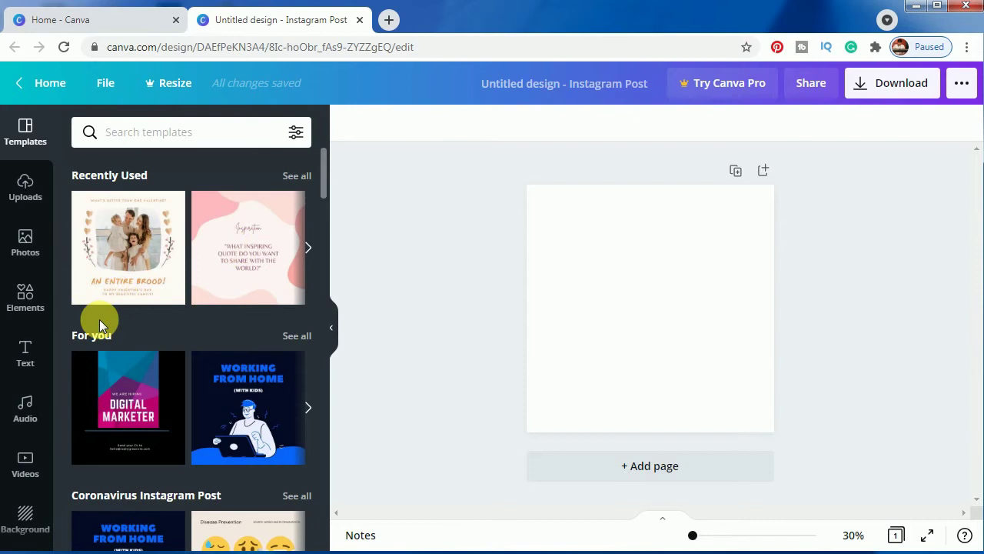
# Step: Search the Elements library for 'frame'
pyautogui.click(33, 297)
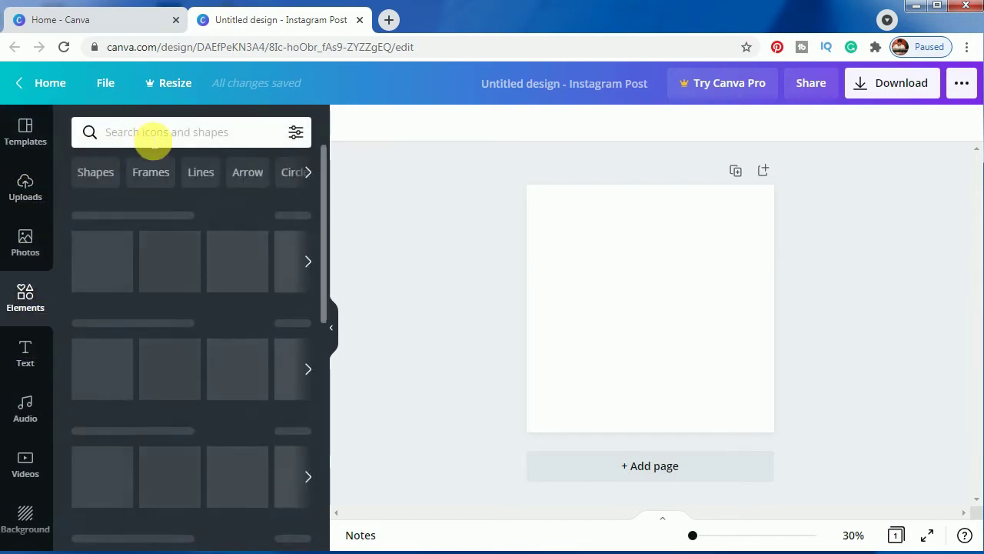
pyautogui.click(149, 133)
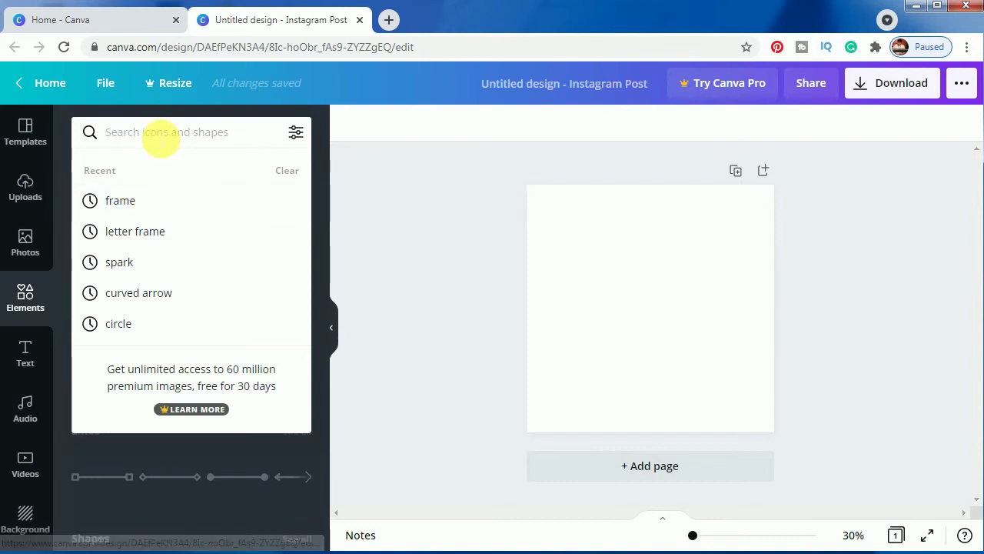
pyautogui.write('frame')
pyautogui.press('Return')
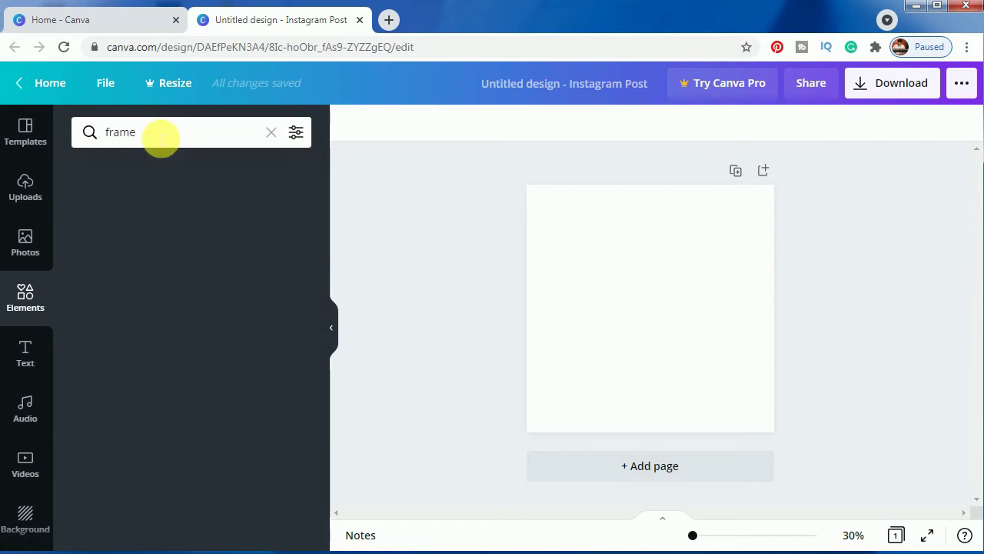
# Step: Add the L alphabet letter frame to the page from the frame results
pyautogui.scroll(-3, 216, 285)
pyautogui.scroll(-5, 221, 293)
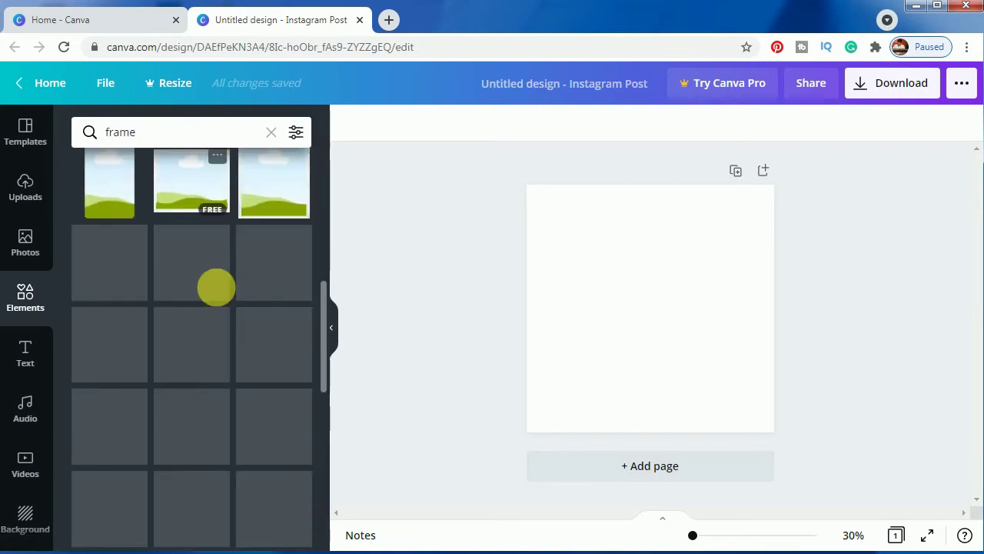
pyautogui.scroll(-5, 231, 306)
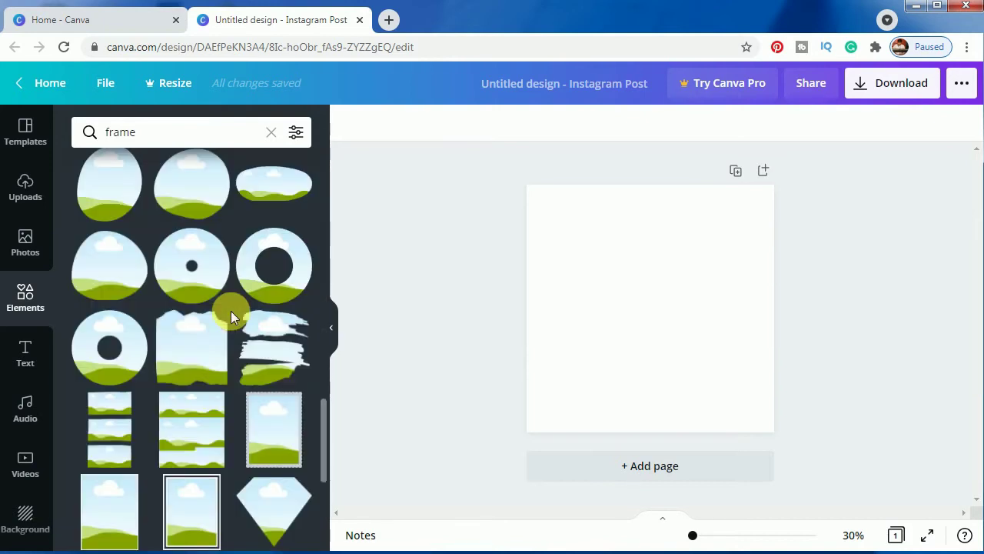
pyautogui.scroll(-5, 231, 311)
pyautogui.scroll(-2, 232, 311)
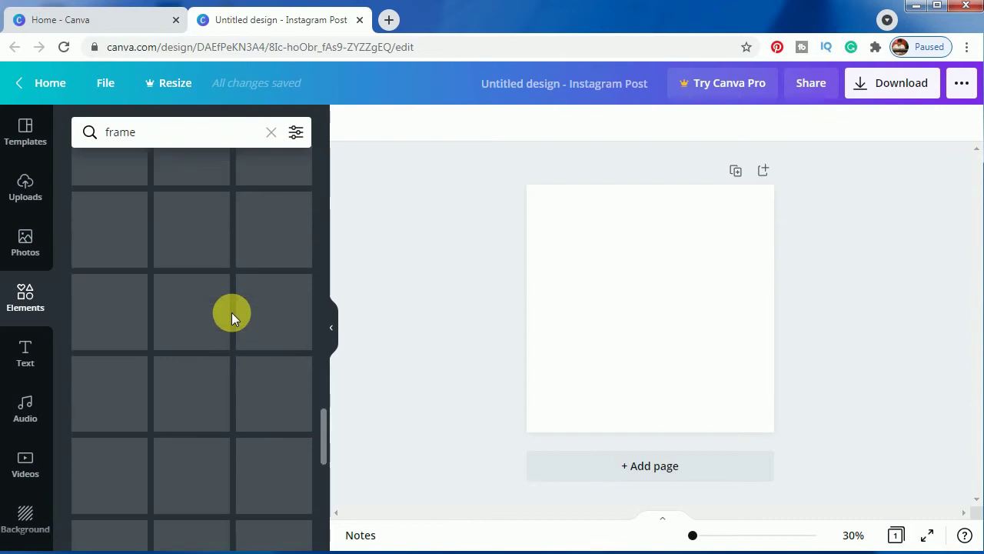
pyautogui.scroll(-3, 232, 313)
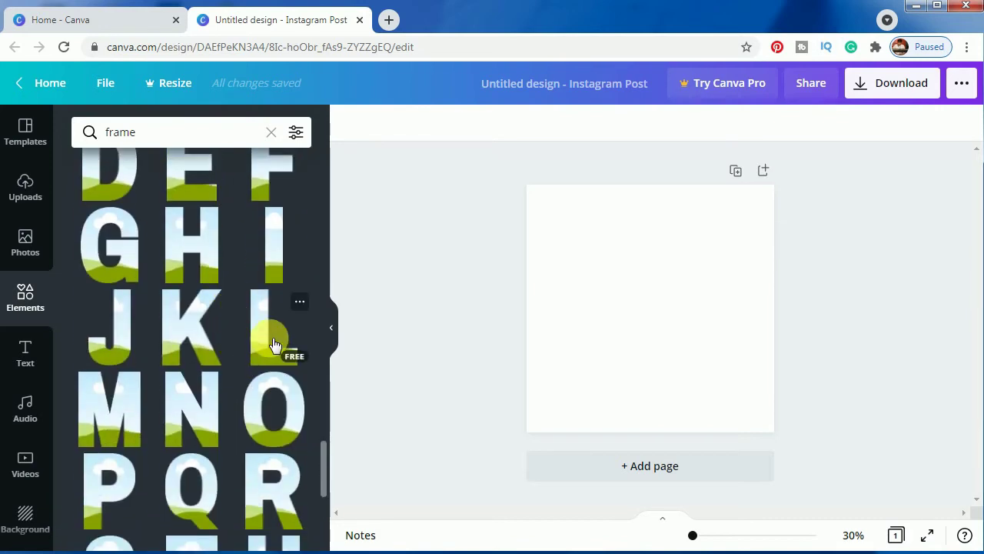
pyautogui.click(276, 345)
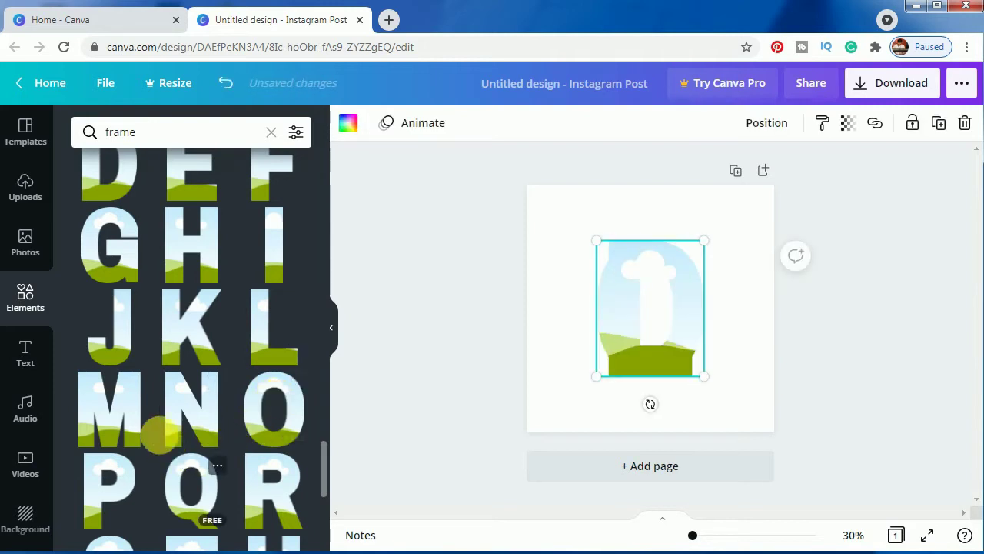
pyautogui.scroll(-2, 152, 383)
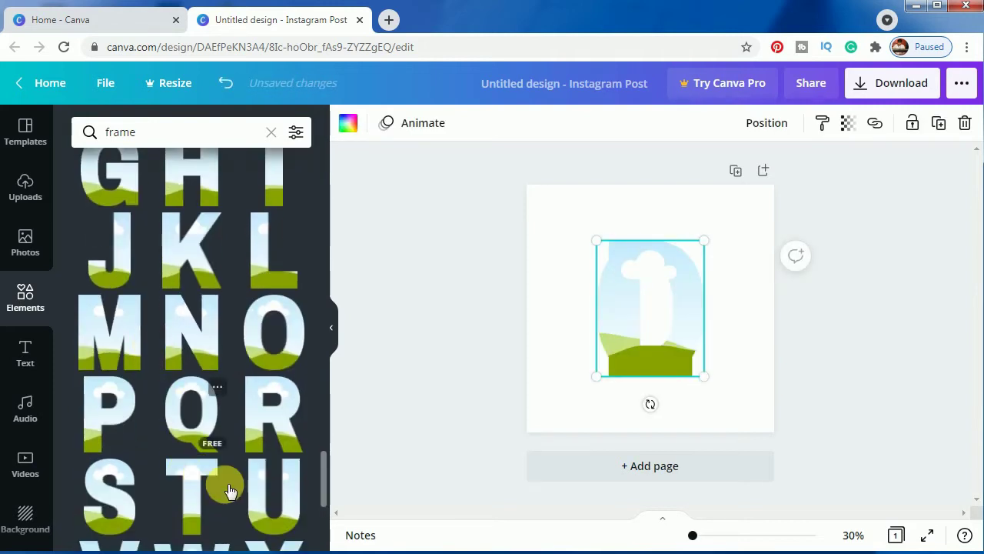
pyautogui.scroll(-1, 230, 490)
pyautogui.scroll(1, 180, 457)
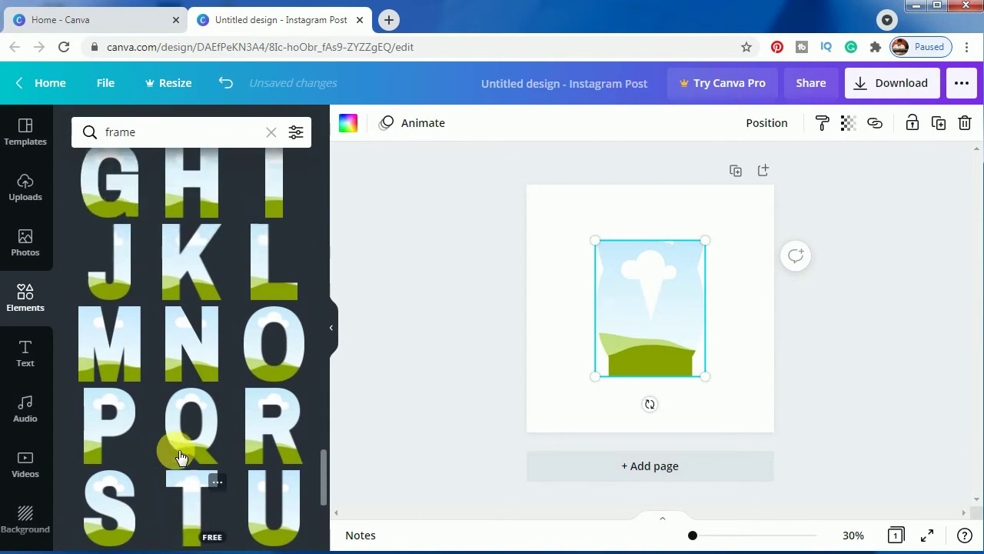
pyautogui.scroll(3, 180, 457)
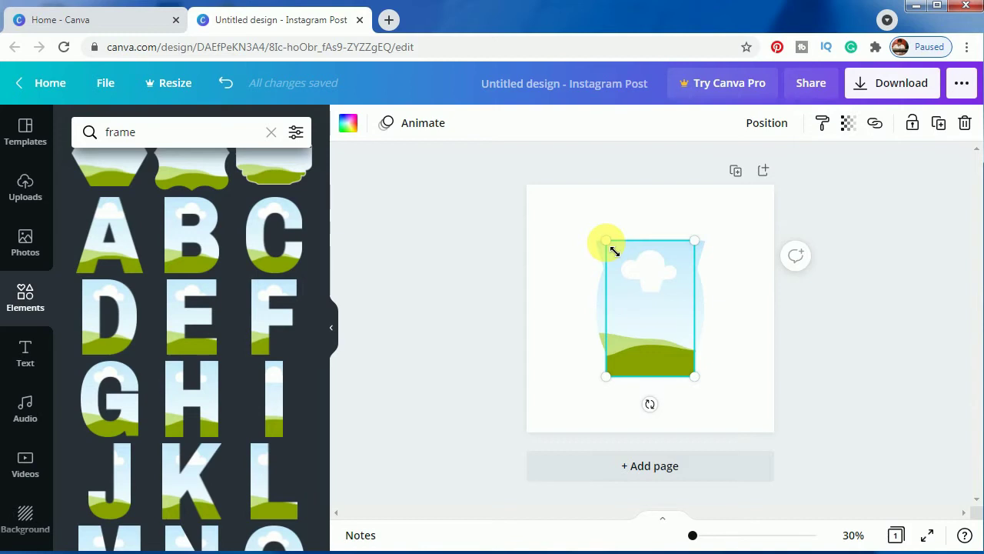
# Step: Resize the letter frames, including the V, to similar sizes
pyautogui.moveTo(617, 252); pyautogui.dragTo(751, 339)
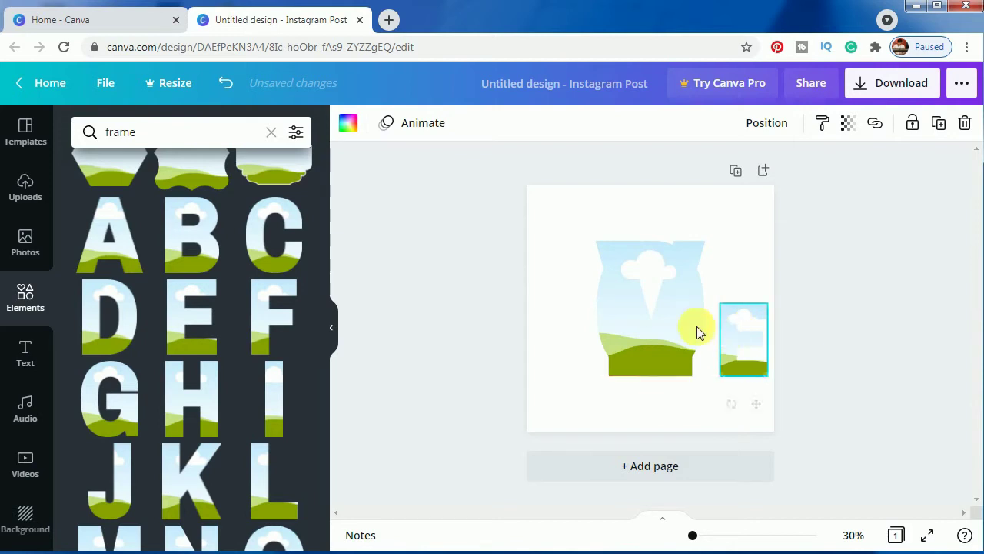
pyautogui.click(676, 324)
pyautogui.moveTo(601, 252); pyautogui.dragTo(646, 303)
pyautogui.moveTo(679, 349); pyautogui.dragTo(689, 346)
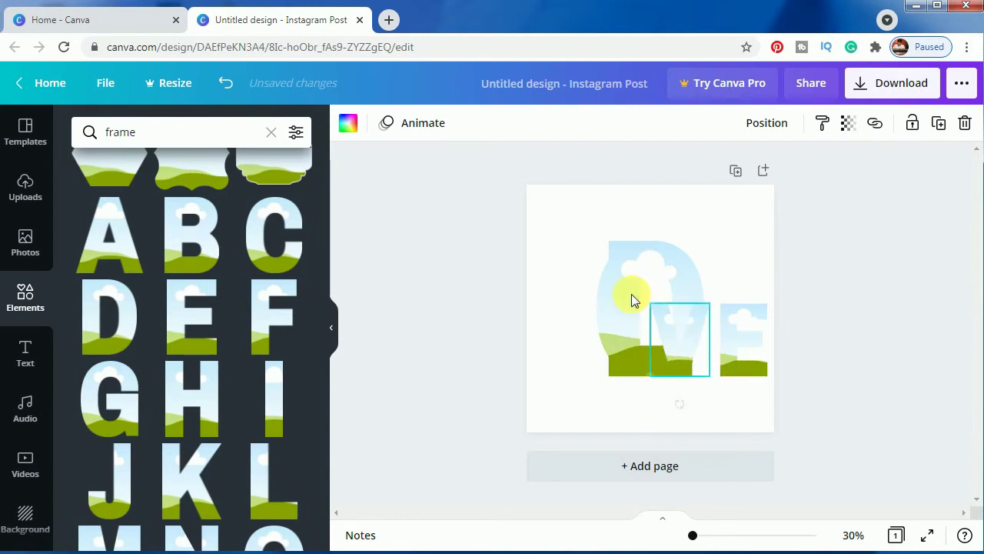
pyautogui.click(764, 346)
pyautogui.moveTo(719, 304); pyautogui.dragTo(726, 310)
pyautogui.click(666, 338)
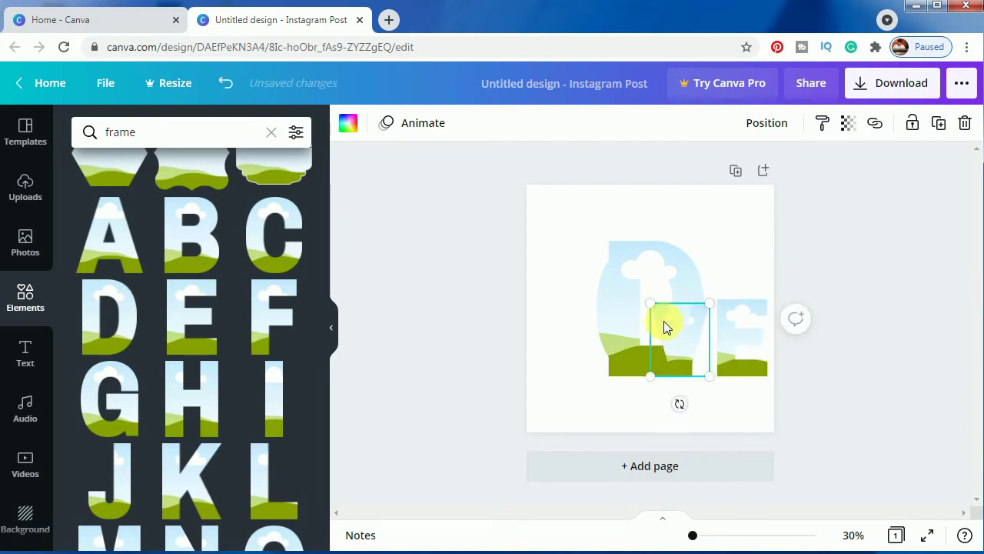
pyautogui.moveTo(656, 310)
pyautogui.mouseDown()
pyautogui.moveTo(627, 295)
pyautogui.moveTo(656, 308)
pyautogui.mouseUp()
# Step: Shrink the tall frame and arrange L, O, V and E in one row spelling LOVE
pyautogui.click(621, 285)
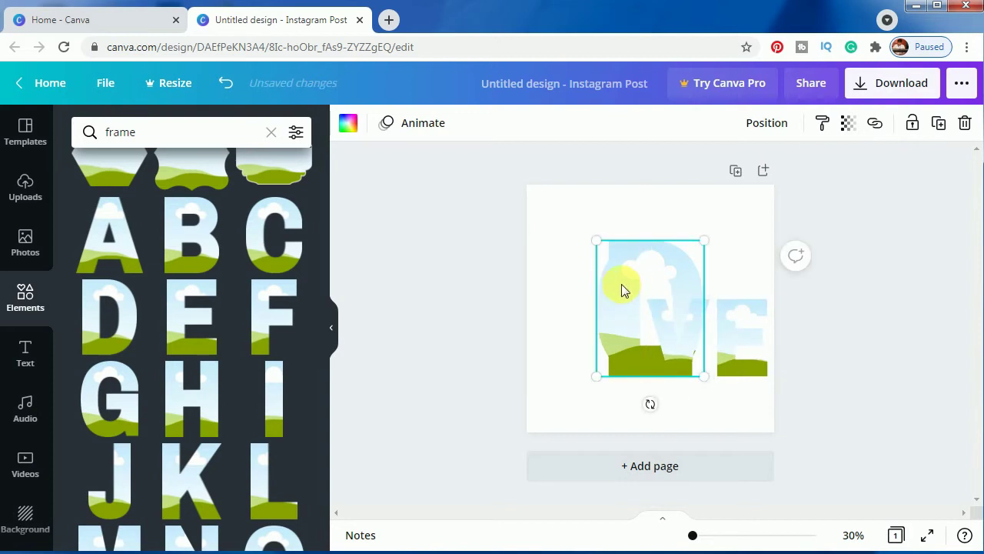
pyautogui.moveTo(701, 258); pyautogui.dragTo(655, 295)
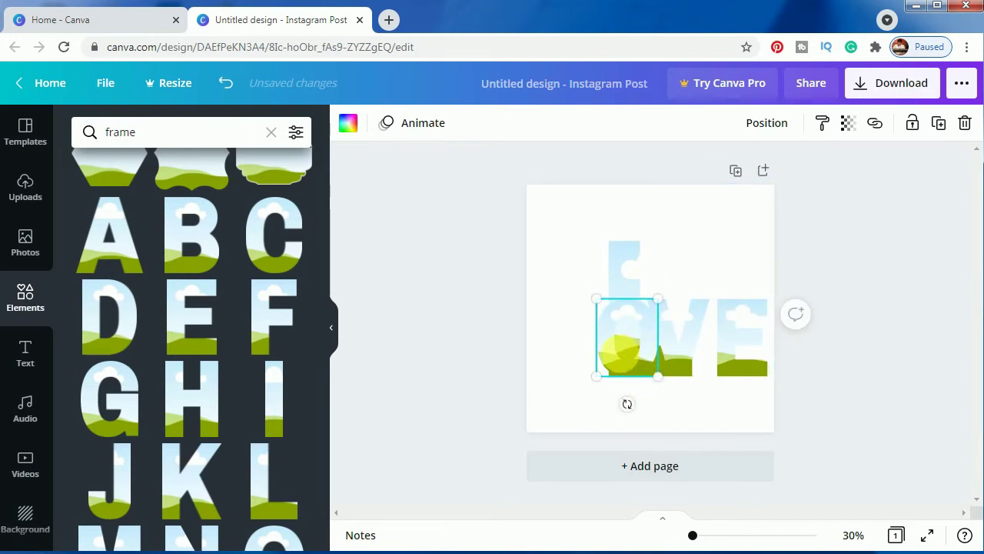
pyautogui.moveTo(636, 370); pyautogui.dragTo(624, 361)
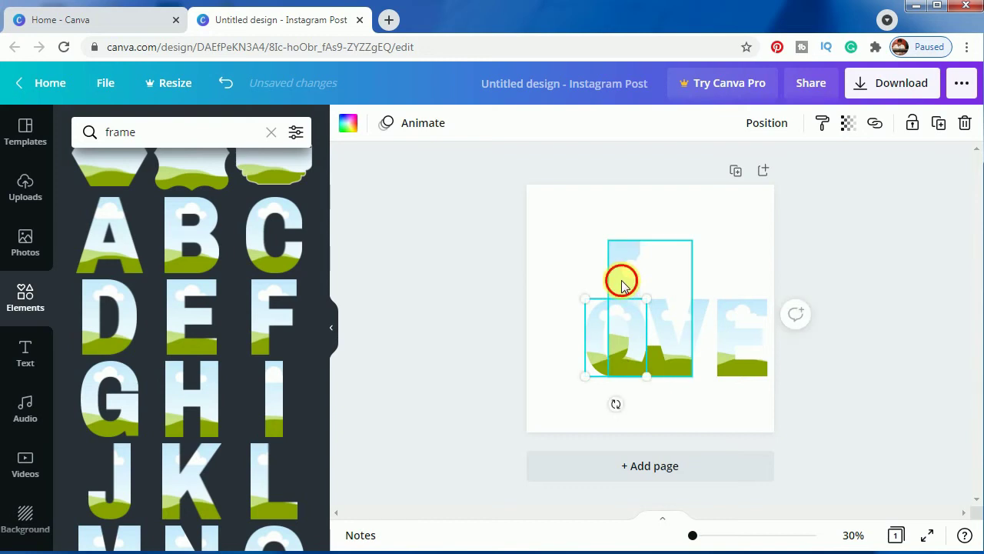
pyautogui.moveTo(692, 241); pyautogui.dragTo(656, 298)
pyautogui.moveTo(632, 334); pyautogui.dragTo(709, 251)
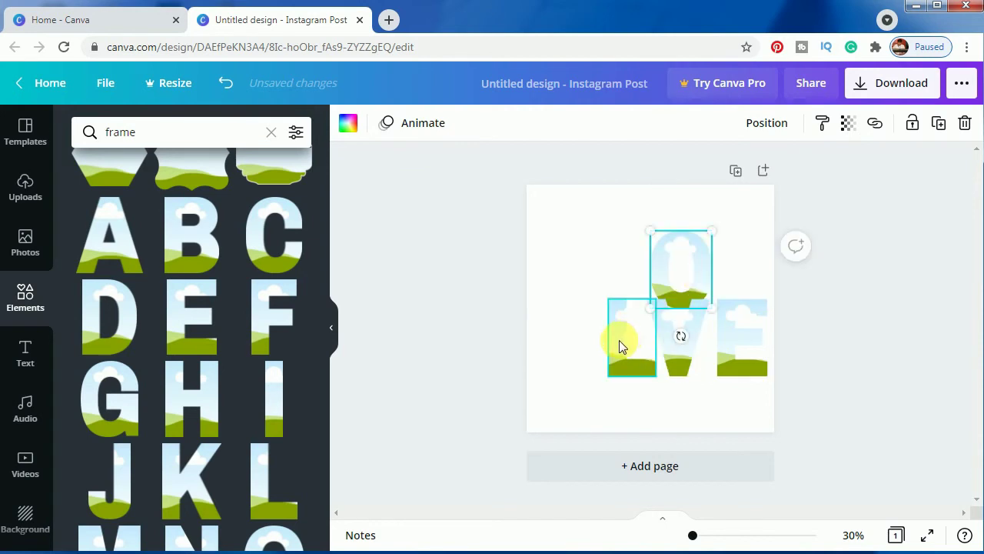
pyautogui.moveTo(619, 347); pyautogui.dragTo(556, 347)
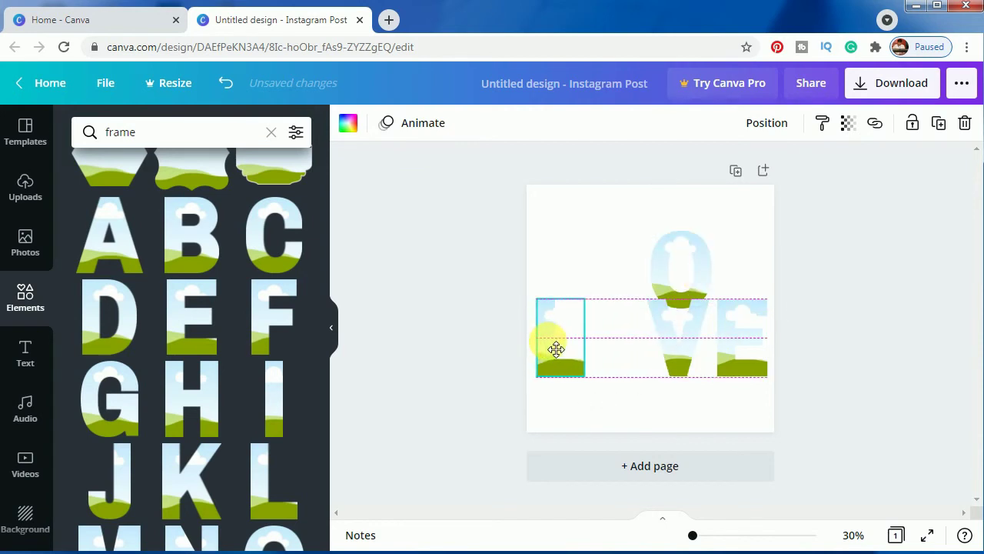
pyautogui.moveTo(683, 272); pyautogui.dragTo(632, 332)
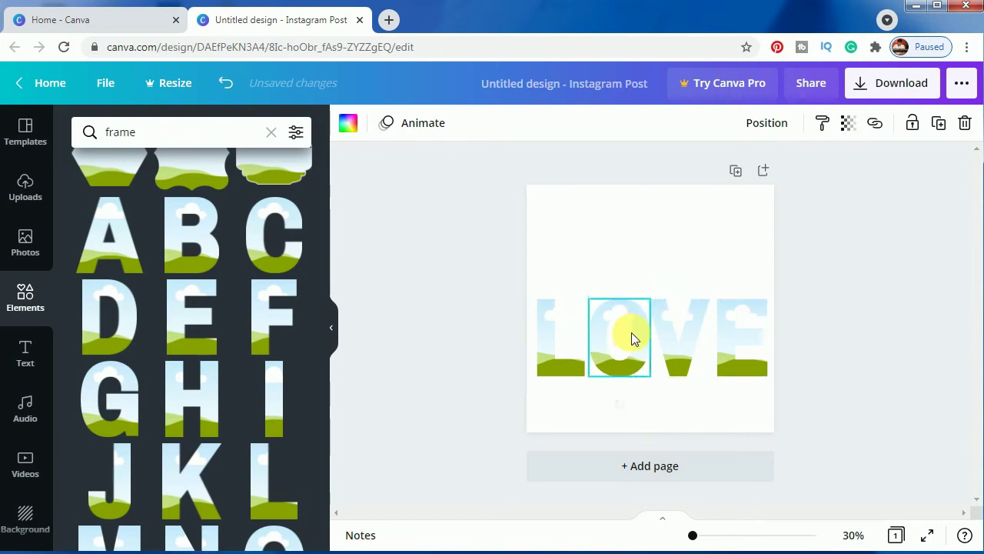
pyautogui.click(725, 235)
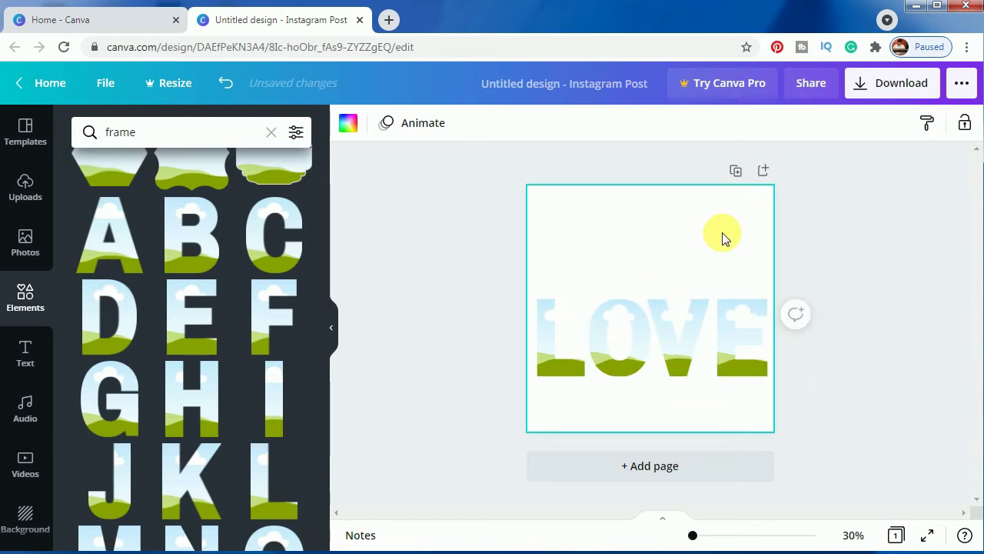
pyautogui.click(626, 335)
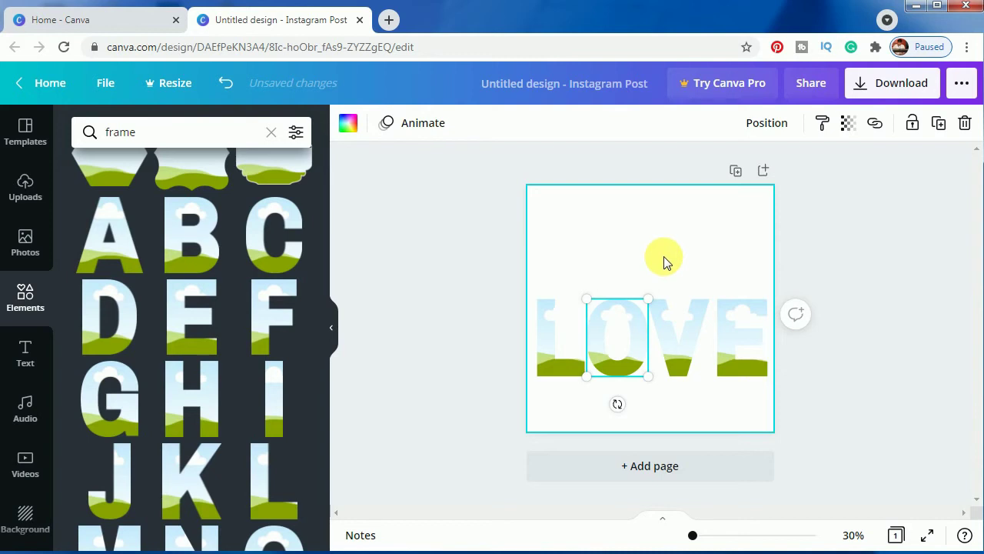
pyautogui.click(665, 260)
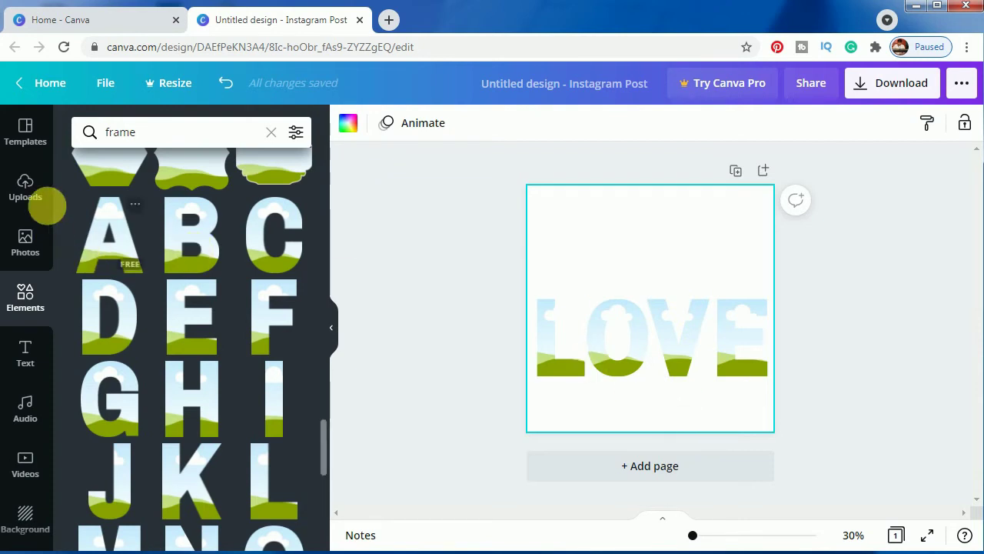
# Step: Drop the uploaded couple photo into the L frame and scale it to fit inside
pyautogui.click(25, 186)
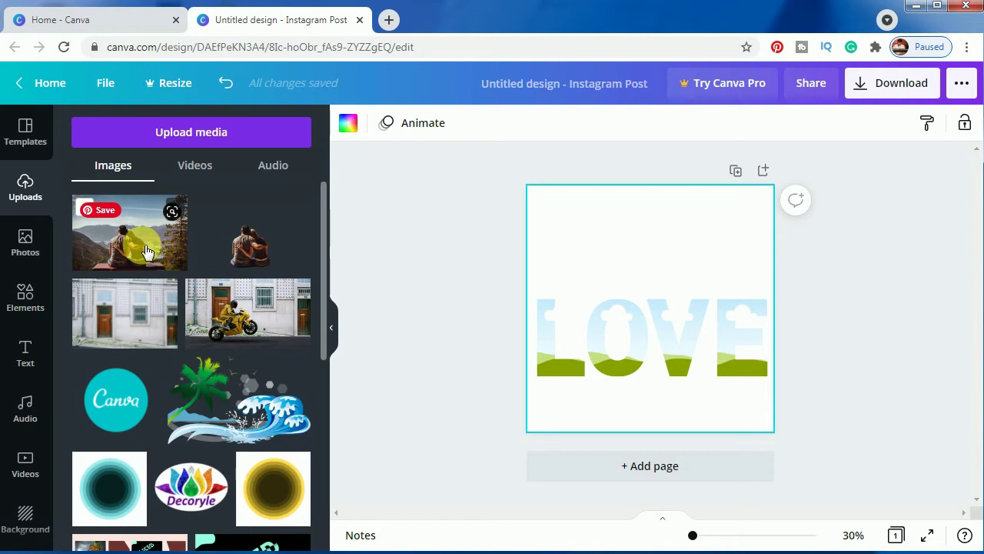
pyautogui.moveTo(146, 250); pyautogui.dragTo(577, 369)
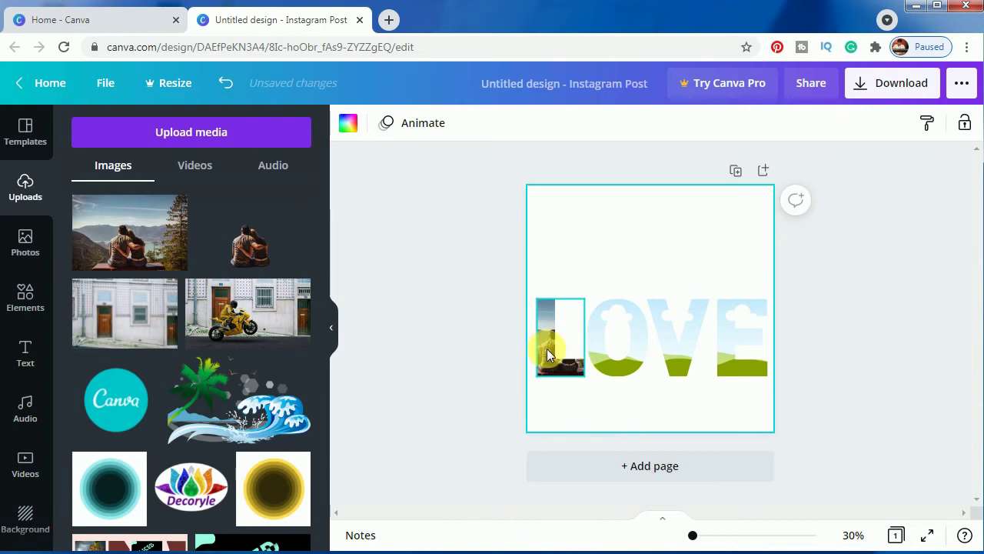
pyautogui.doubleClick(548, 355)
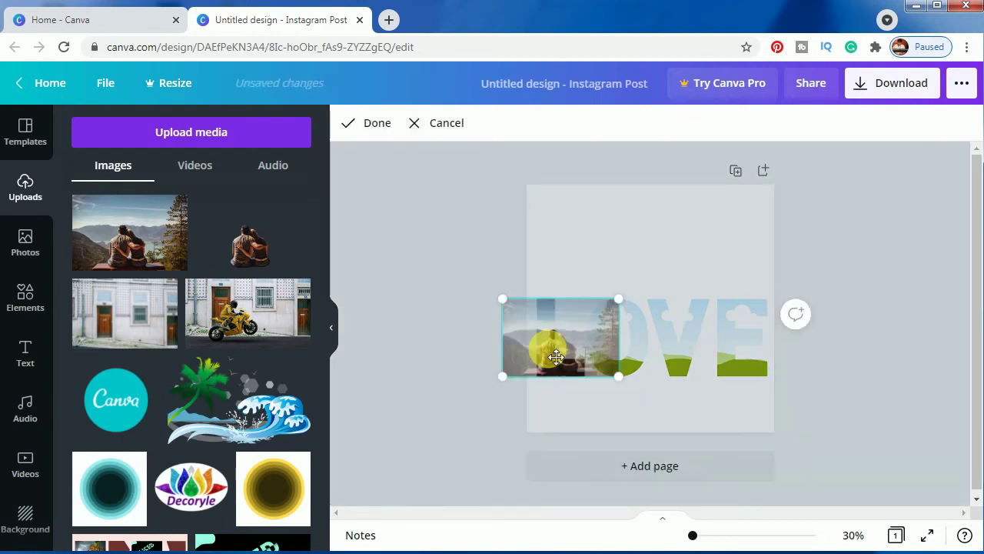
pyautogui.moveTo(626, 306); pyautogui.dragTo(819, 235)
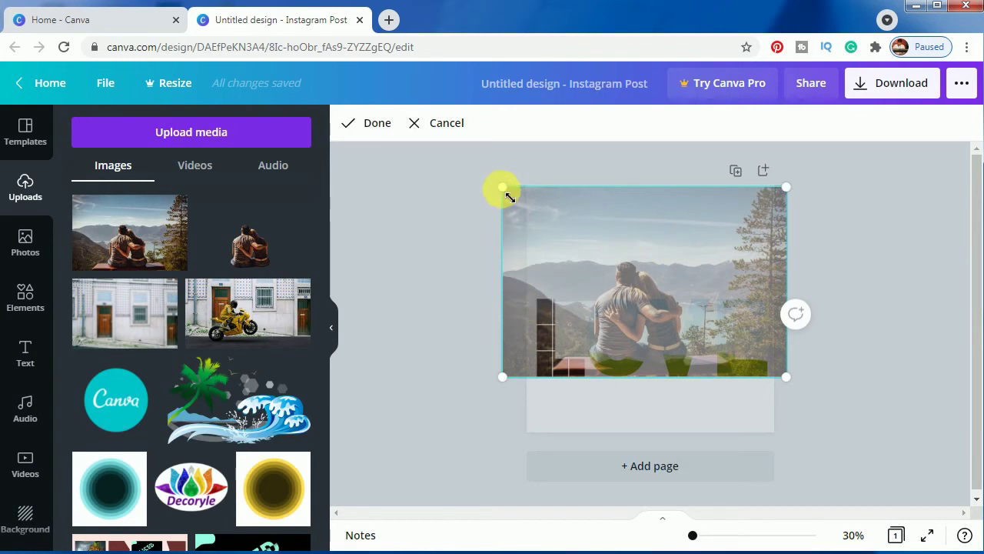
pyautogui.moveTo(508, 195); pyautogui.dragTo(525, 201)
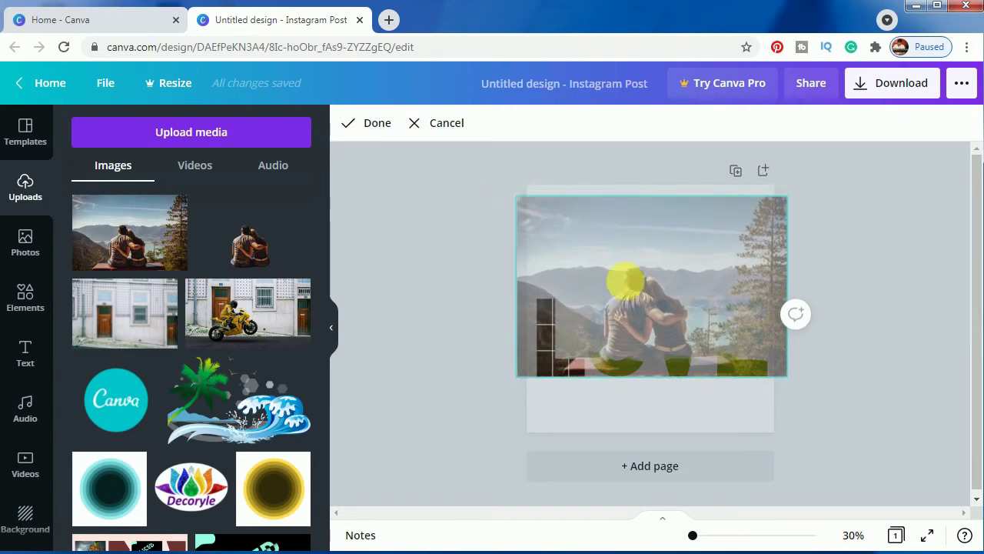
pyautogui.moveTo(795, 206); pyautogui.dragTo(784, 204)
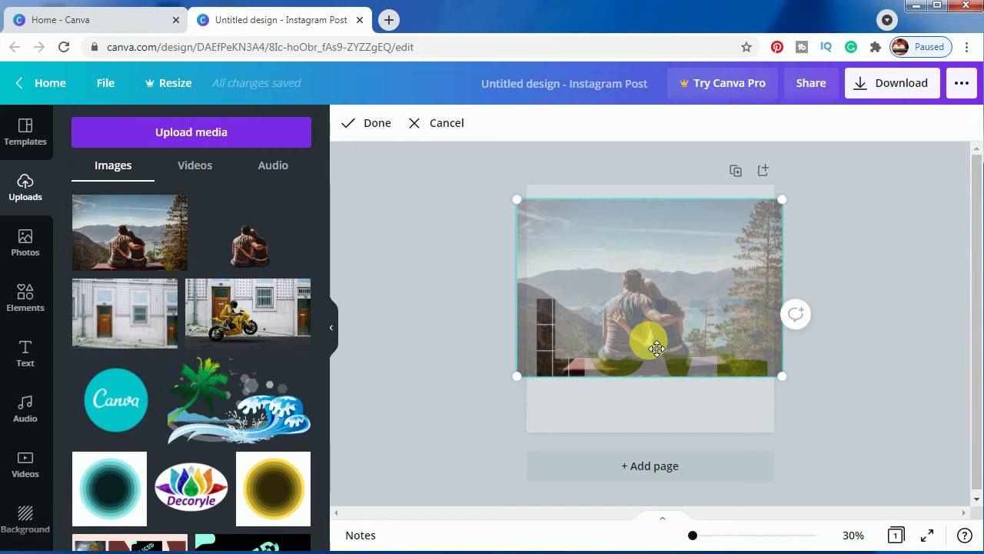
# Step: Fill the O frame with the couple photo, enlarged and nudged right into place
pyautogui.click(447, 278)
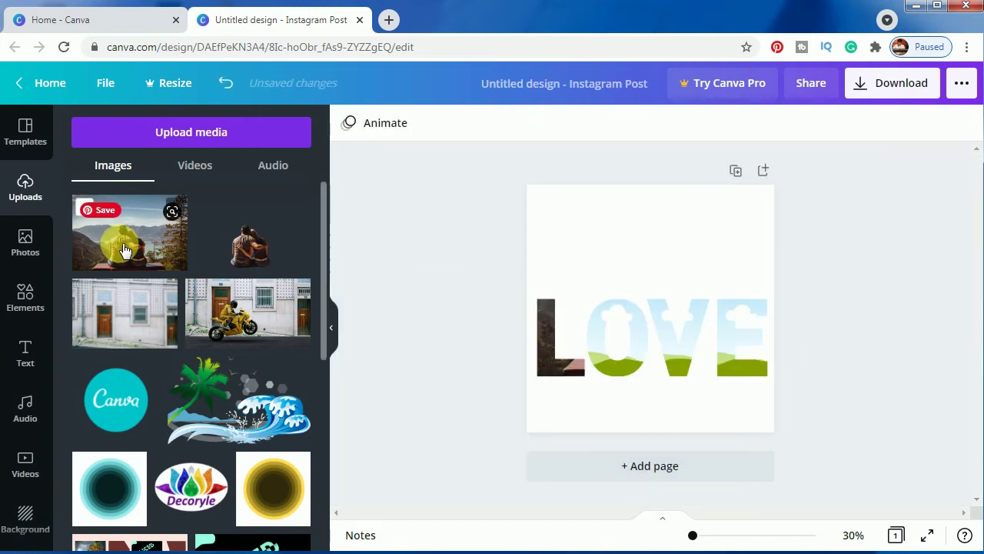
pyautogui.moveTo(123, 250); pyautogui.dragTo(596, 333)
pyautogui.doubleClick(596, 332)
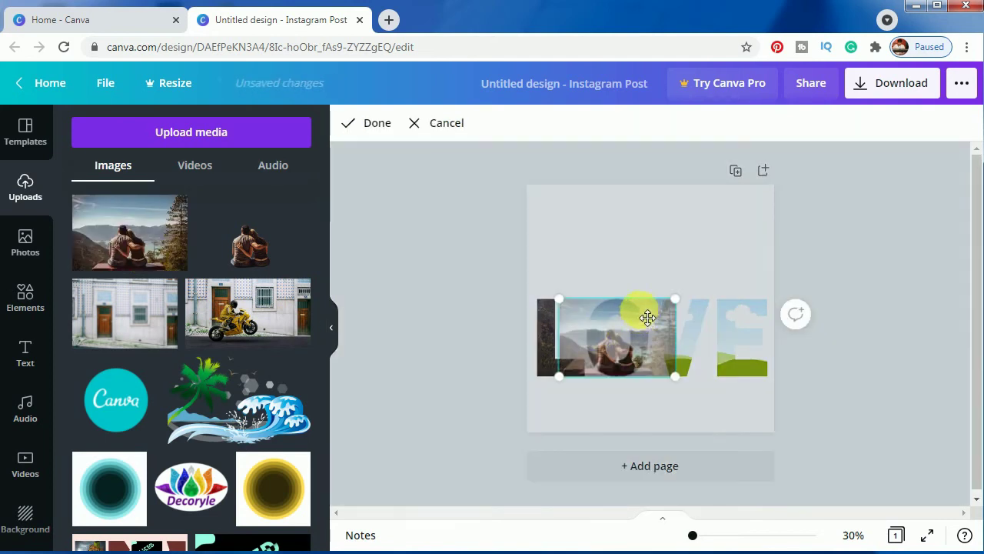
pyautogui.moveTo(559, 300); pyautogui.dragTo(527, 241)
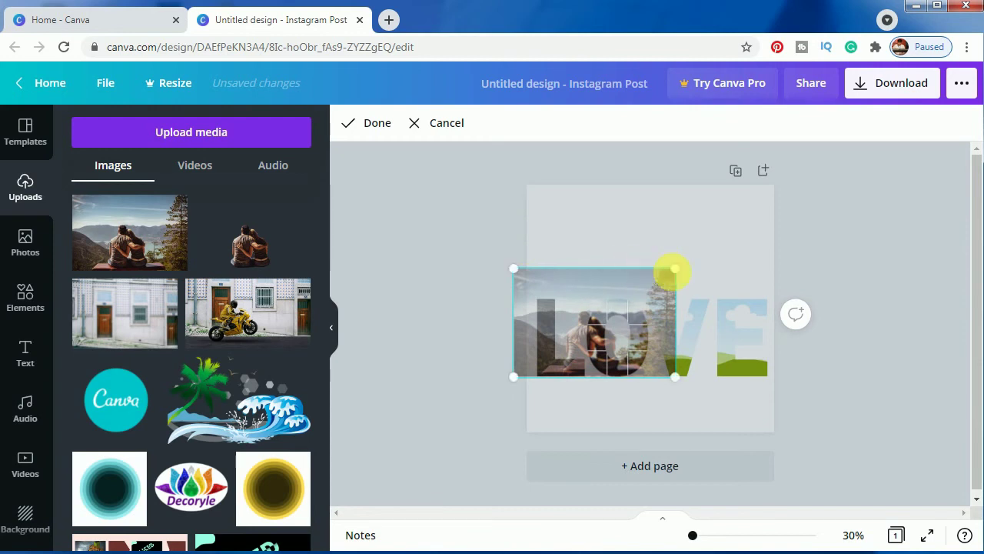
pyautogui.moveTo(687, 278); pyautogui.dragTo(803, 230)
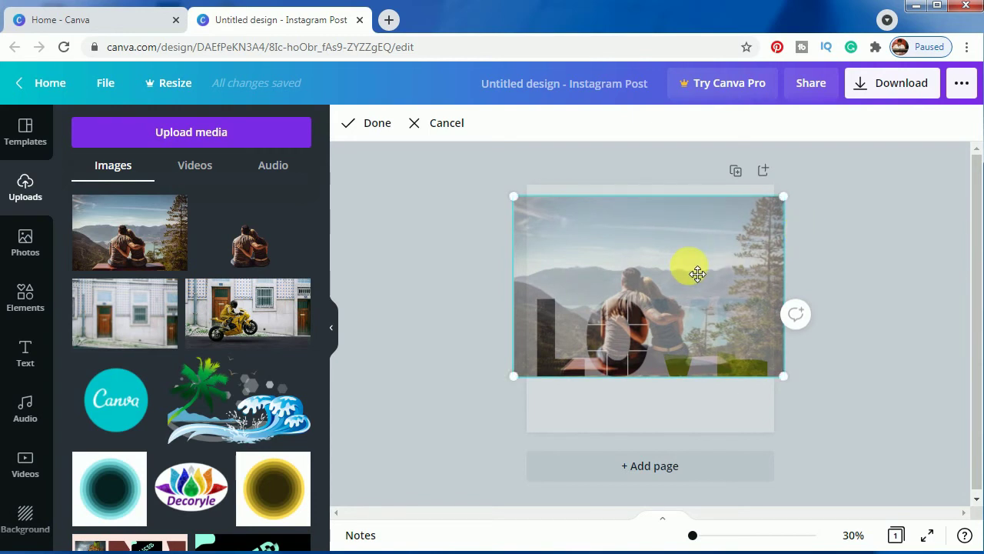
pyautogui.moveTo(701, 274); pyautogui.dragTo(702, 274)
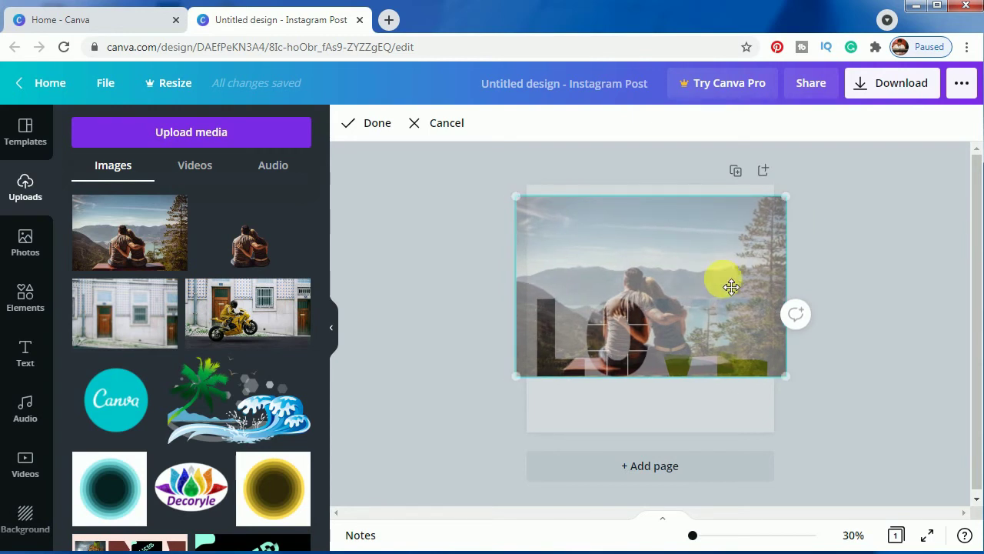
pyautogui.click(872, 380)
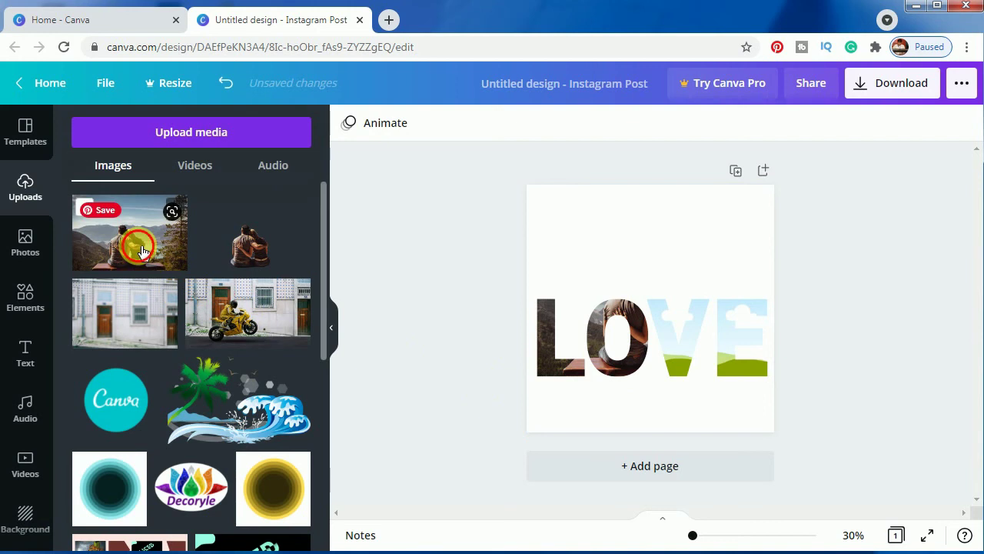
# Step: Fill the V frame with the couple photo, enlarged and shifted left so the couple shows
pyautogui.moveTo(143, 244); pyautogui.dragTo(674, 346)
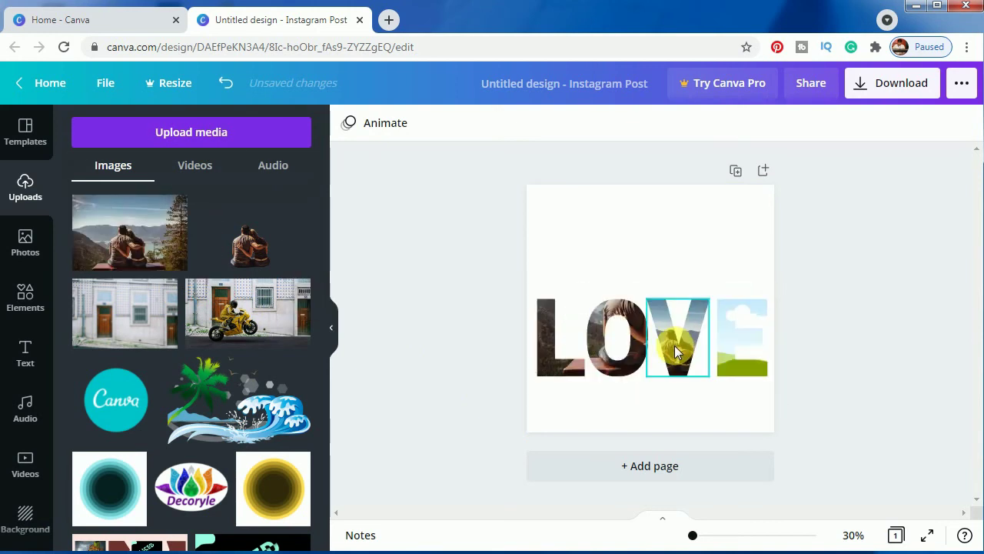
pyautogui.doubleClick(674, 345)
pyautogui.moveTo(749, 309); pyautogui.dragTo(896, 227)
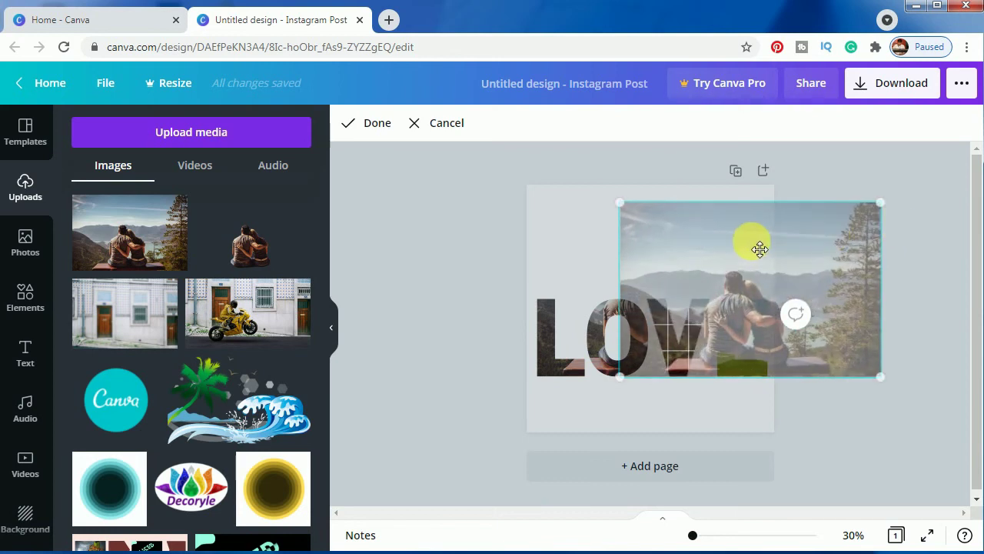
pyautogui.moveTo(759, 248); pyautogui.dragTo(648, 250)
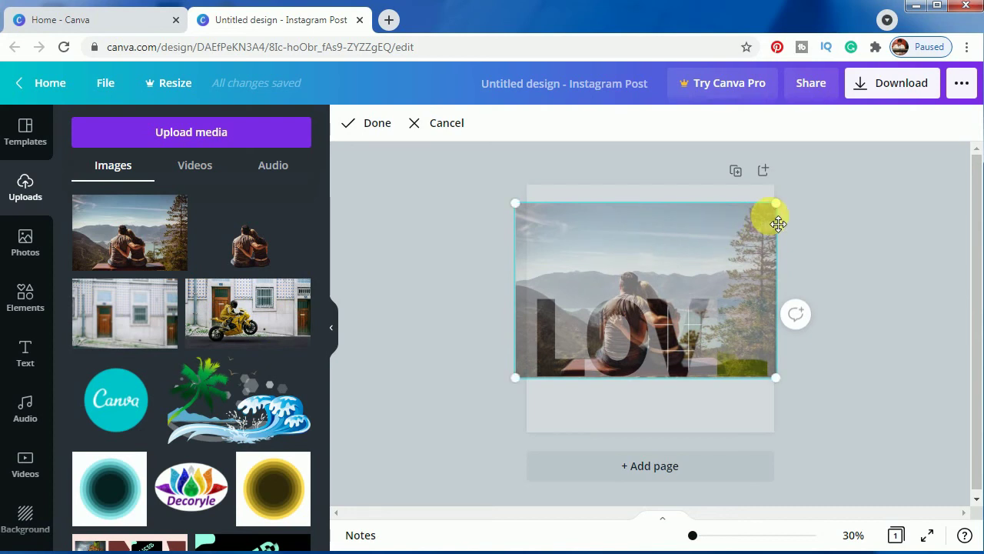
pyautogui.moveTo(777, 203); pyautogui.dragTo(784, 197)
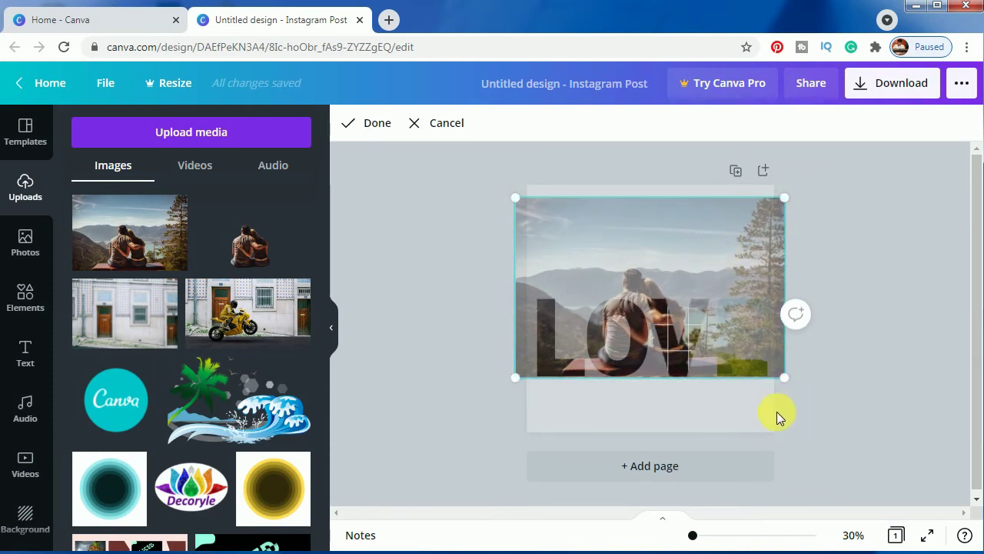
pyautogui.moveTo(600, 318)
pyautogui.mouseDown()
pyautogui.moveTo(591, 308)
pyautogui.moveTo(599, 318)
pyautogui.mouseUp()
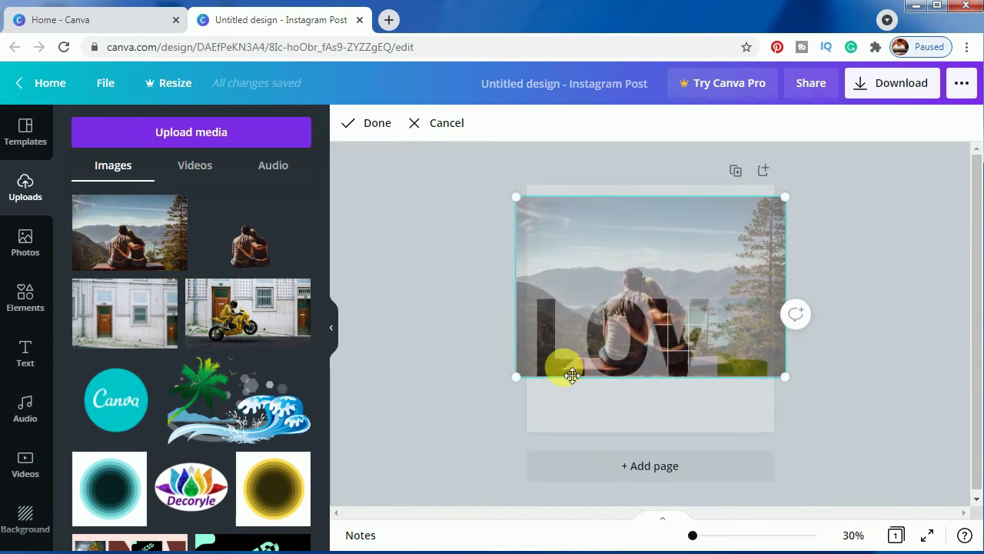
# Step: Fill the E frame with the couple photo, resized and shifted slightly left
pyautogui.click(859, 430)
pyautogui.click(596, 403)
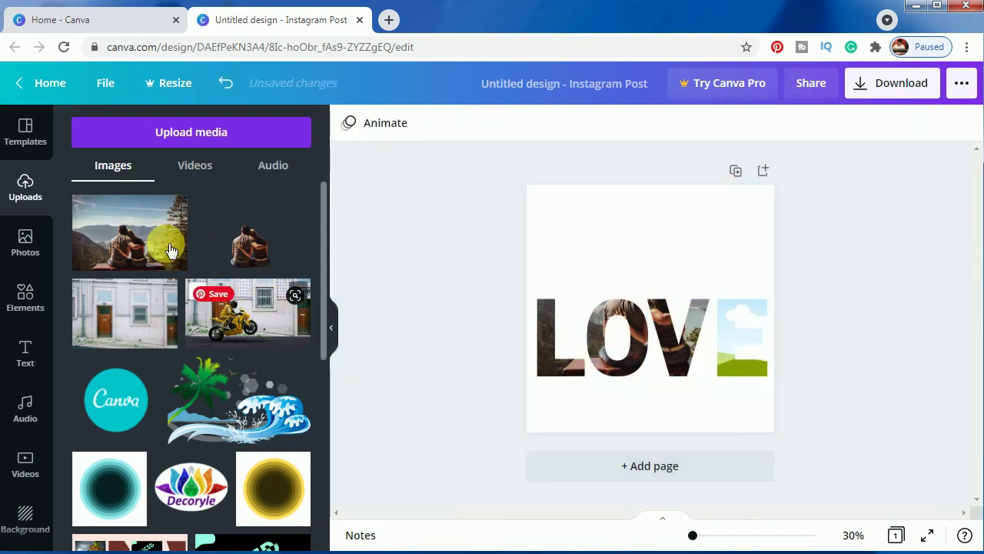
pyautogui.moveTo(137, 234); pyautogui.dragTo(723, 340)
pyautogui.doubleClick(709, 313)
pyautogui.moveTo(684, 300); pyautogui.dragTo(517, 212)
pyautogui.moveTo(600, 241); pyautogui.dragTo(585, 240)
pyautogui.moveTo(512, 199); pyautogui.dragTo(526, 205)
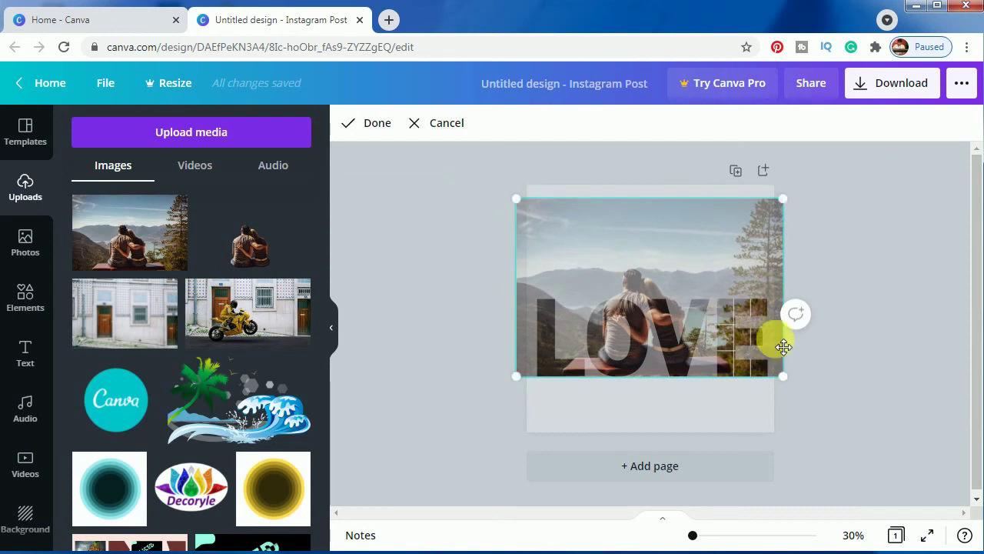
pyautogui.click(862, 413)
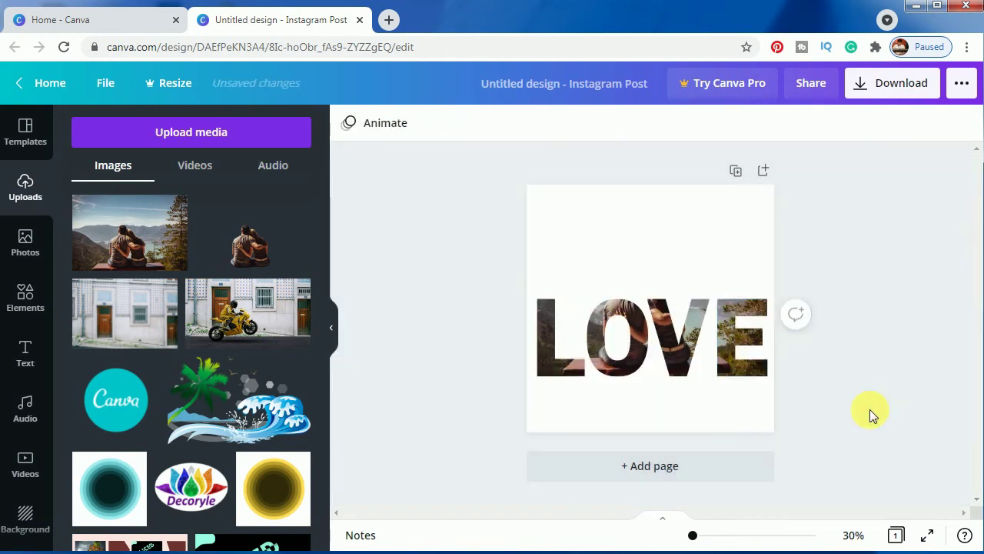
# Step: Add the cut-out couple and scale it to sit over the O and V, popping above LOVE
pyautogui.click(255, 254)
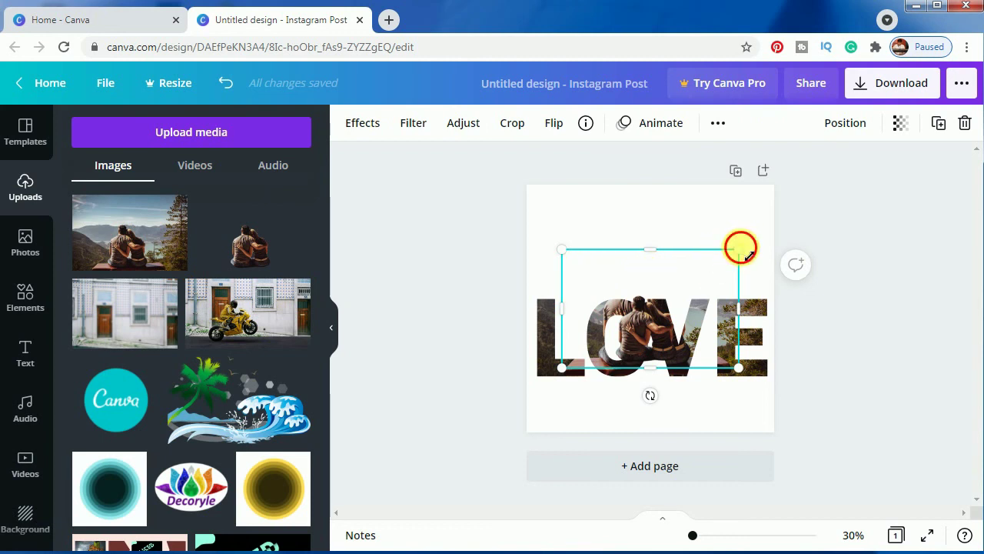
pyautogui.moveTo(740, 248); pyautogui.dragTo(820, 222)
pyautogui.moveTo(778, 288); pyautogui.dragTo(719, 317)
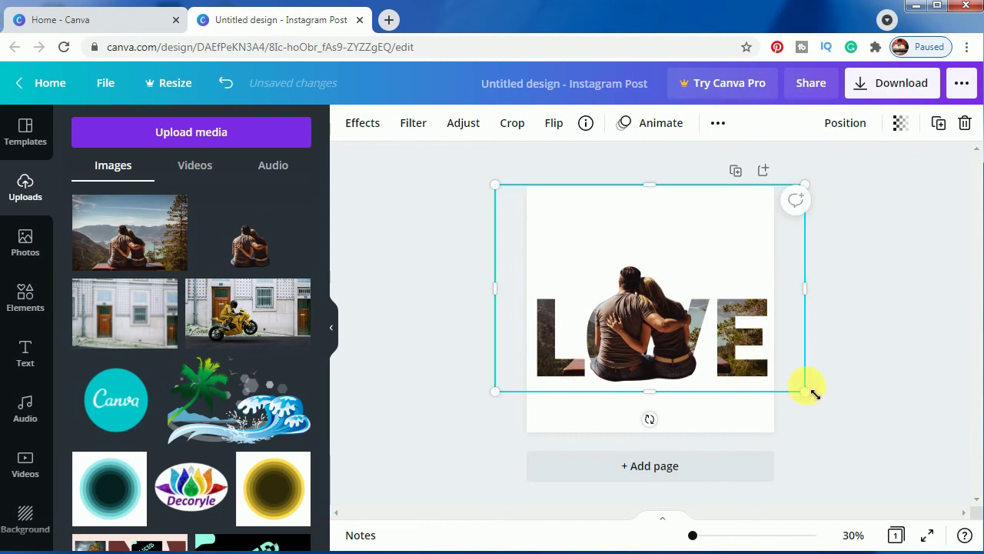
pyautogui.moveTo(807, 397)
pyautogui.mouseDown()
pyautogui.moveTo(800, 387)
pyautogui.moveTo(839, 408)
pyautogui.moveTo(823, 386)
pyautogui.mouseUp()
pyautogui.click(904, 411)
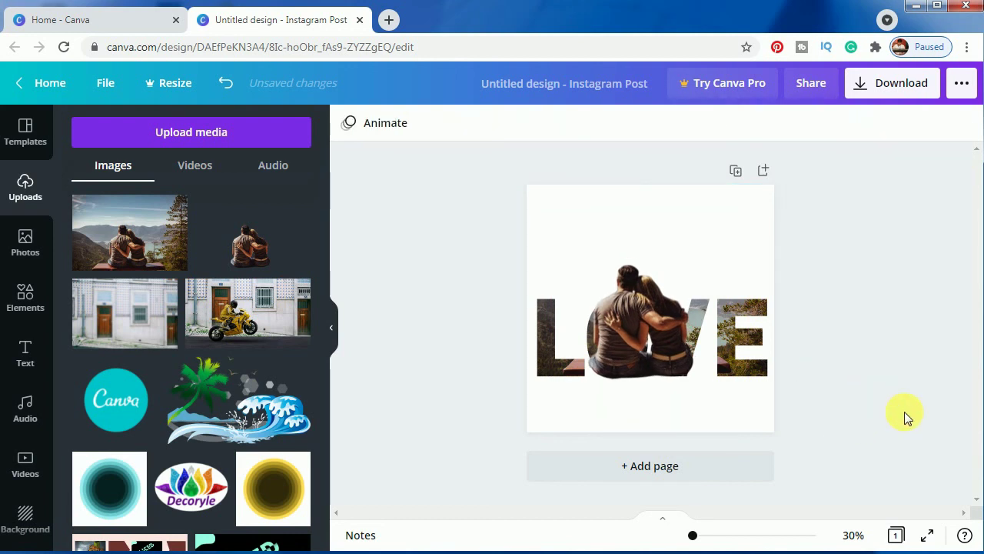
pyautogui.click(883, 350)
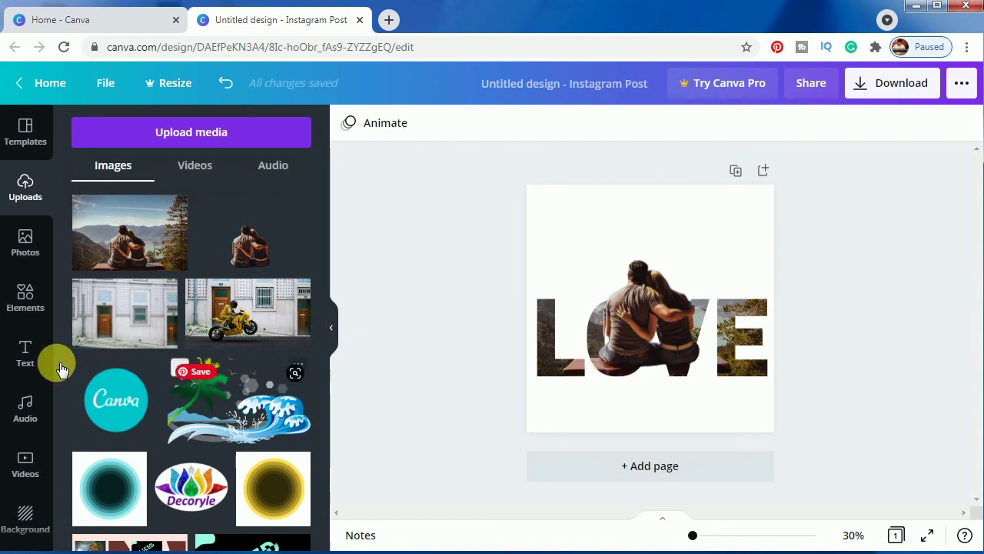
# Step: Search backgrounds for 'grunge texture' and apply the first beige result behind the design
pyautogui.click(25, 515)
pyautogui.click(154, 132)
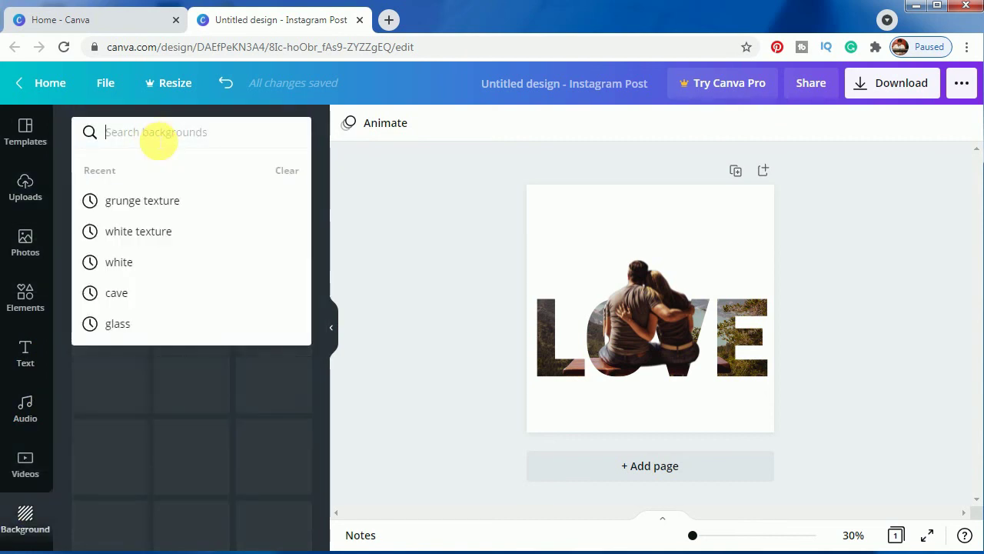
pyautogui.write('gr')
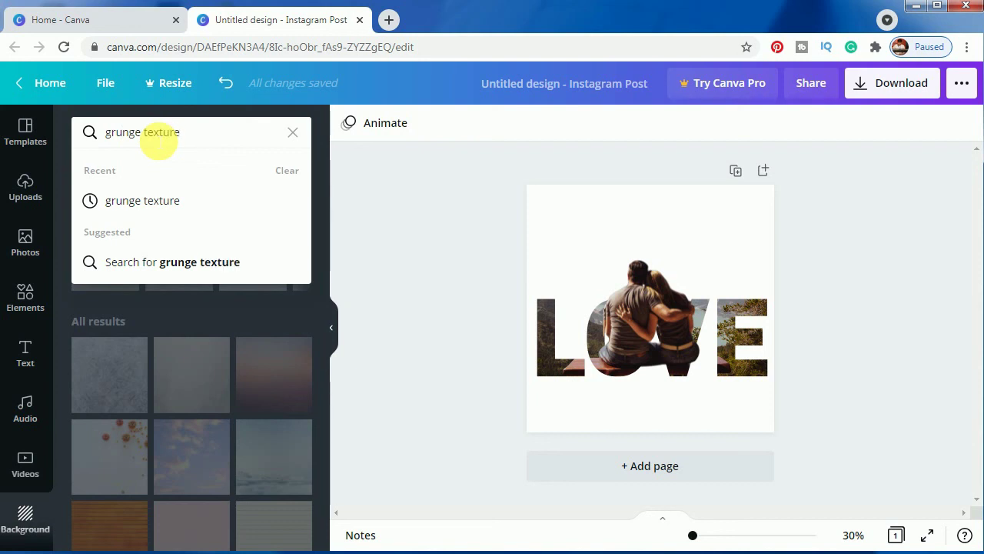
pyautogui.write('unge texture')
pyautogui.press('Return')
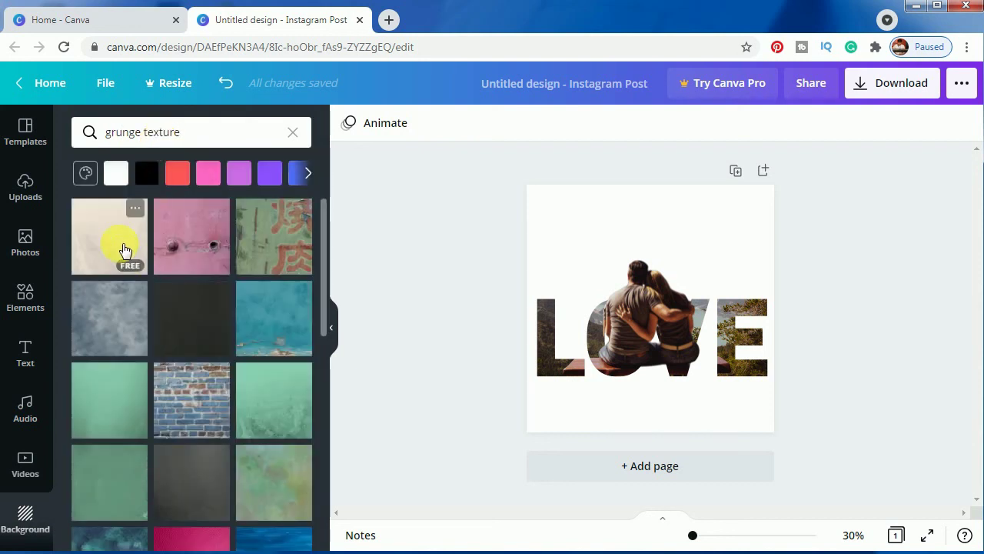
pyautogui.click(102, 248)
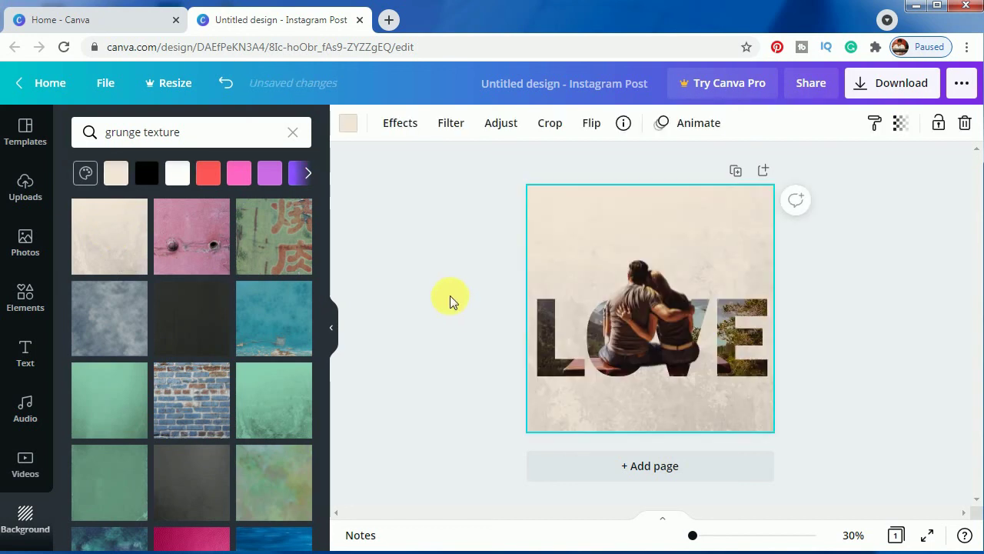
pyautogui.click(450, 296)
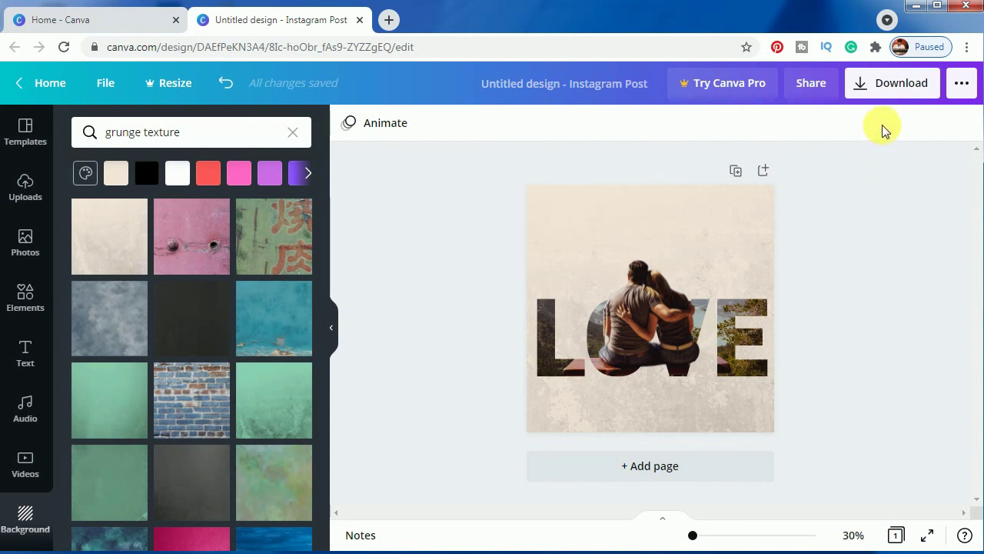
# Step: Download the LOVE design with file type PNG
pyautogui.click(886, 85)
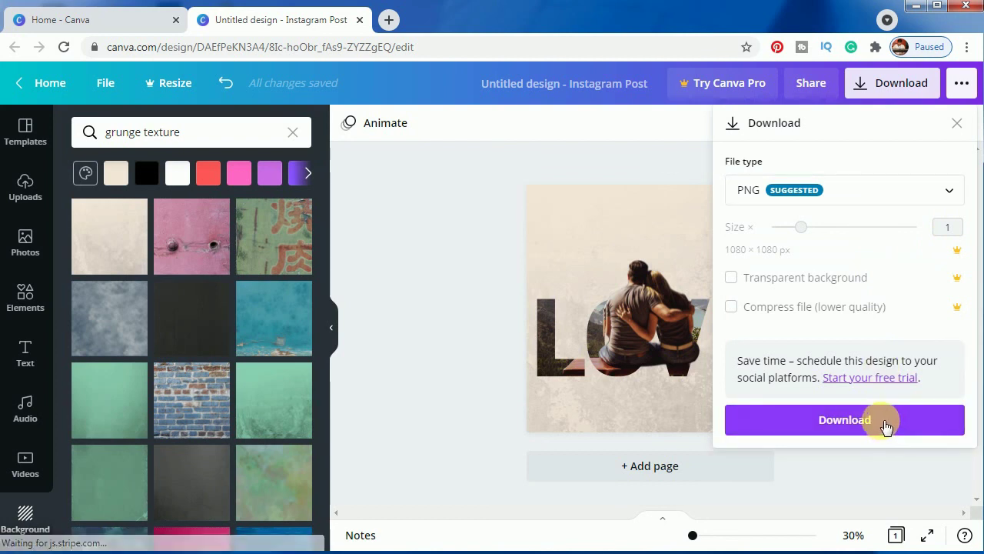
pyautogui.click(889, 425)
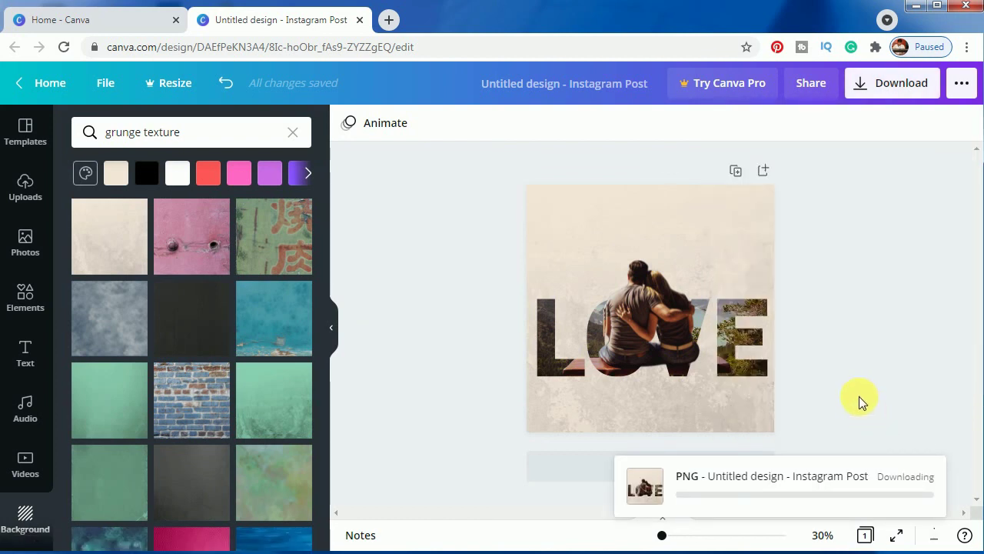